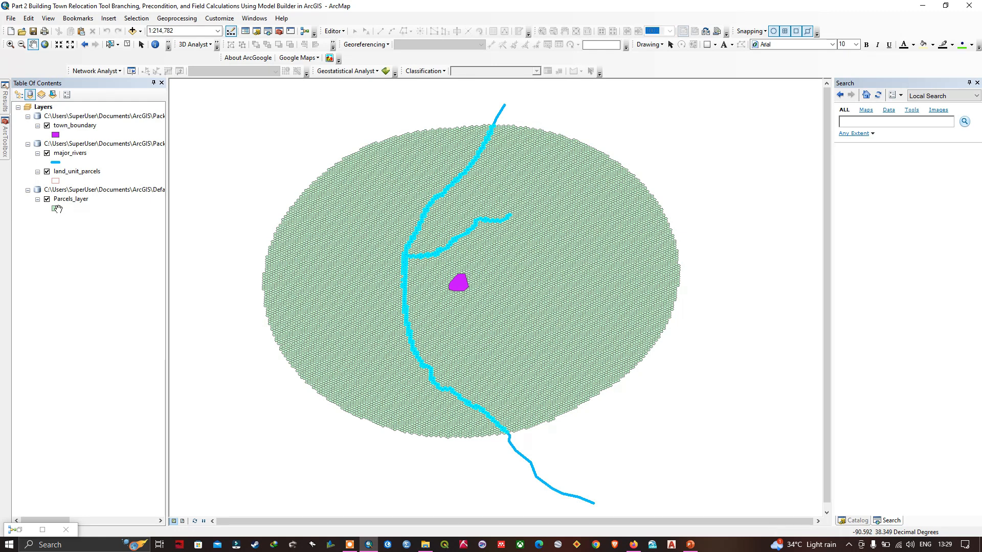
Step: Duplicate the Add Field and Calculate Default River Value tools in the model and place the copied branch below the original chain
{"action": "left_click", "coordinate": [29, 527]}
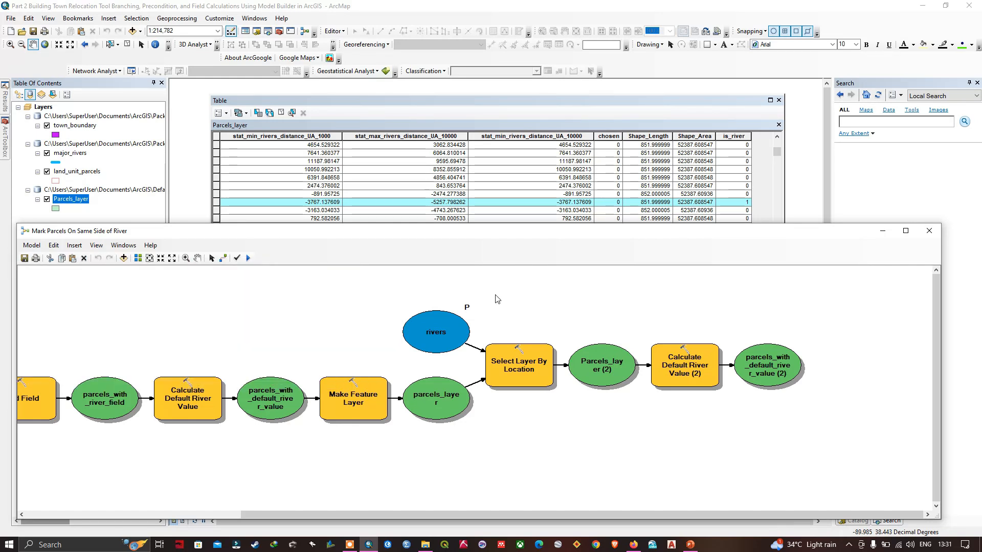
{"action": "mouse_move", "coordinate": [524, 352]}
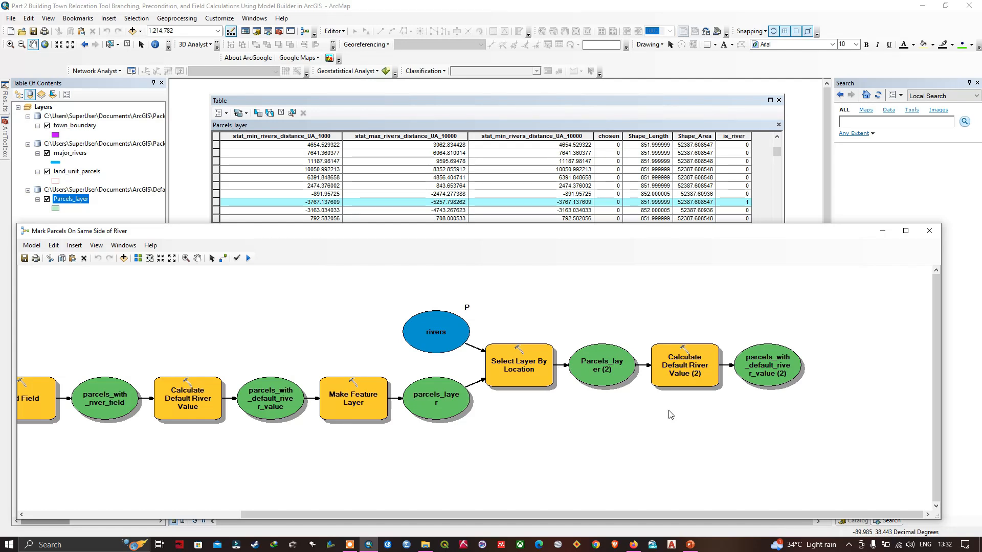
{"action": "mouse_move", "coordinate": [674, 377]}
{"action": "left_click_drag", "start_coordinate": [372, 514], "coordinate": [145, 514]}
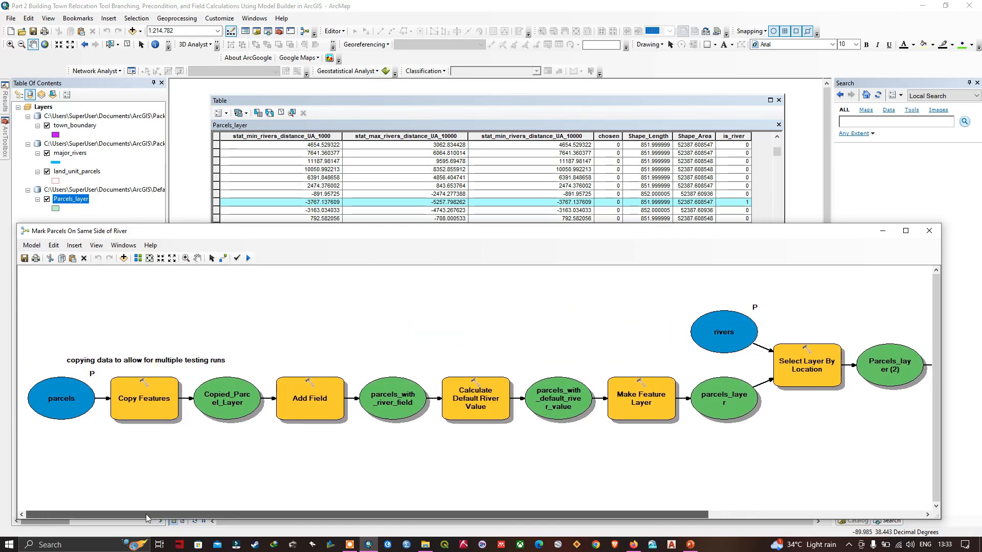
{"action": "left_click", "coordinate": [309, 399]}
{"action": "left_click", "coordinate": [478, 404], "text": "shift"}
{"action": "key", "text": "ctrl+v"}
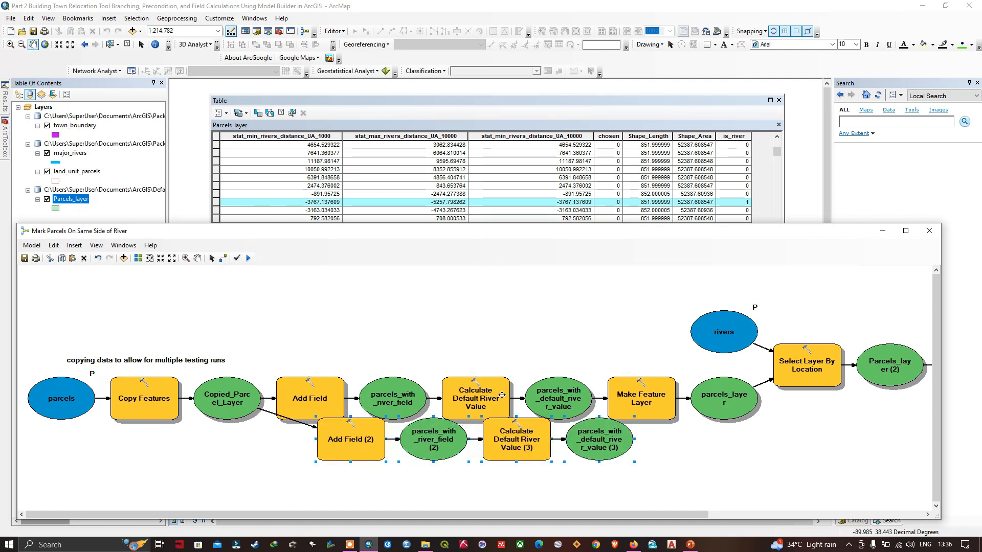
{"action": "scroll", "coordinate": [521, 365], "scroll_direction": "down", "scroll_amount": 2}
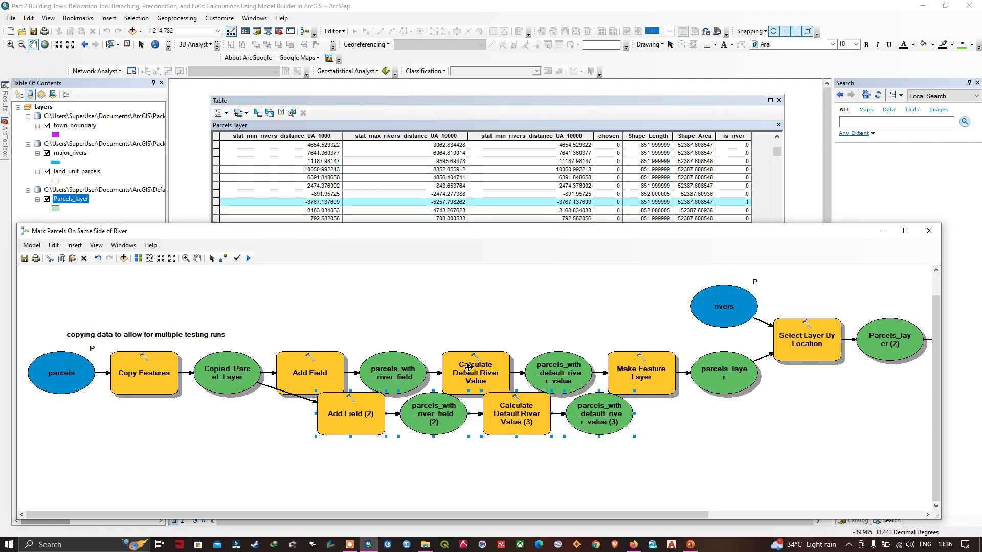
{"action": "mouse_move", "coordinate": [363, 405]}
{"action": "left_click_drag", "start_coordinate": [494, 411], "coordinate": [473, 445]}
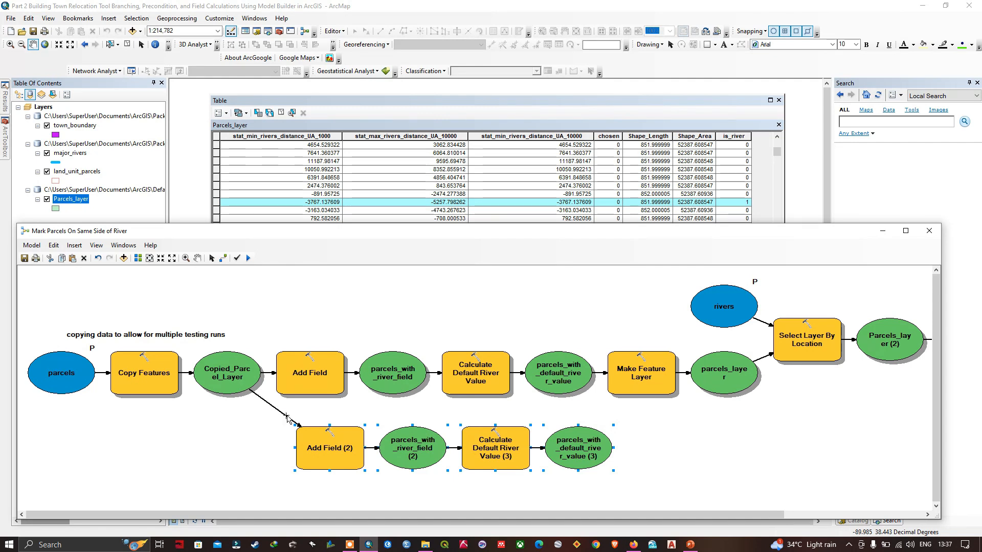
Step: Set the field name of the copied Add Field (2) tool to is_on_correct_side_of_river
{"action": "mouse_move", "coordinate": [349, 441]}
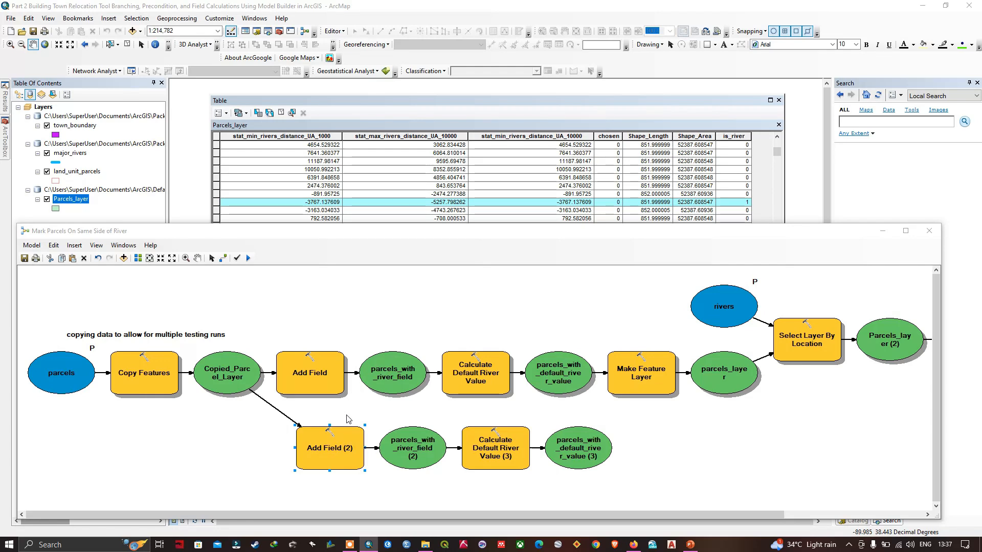
{"action": "double_click", "coordinate": [330, 448]}
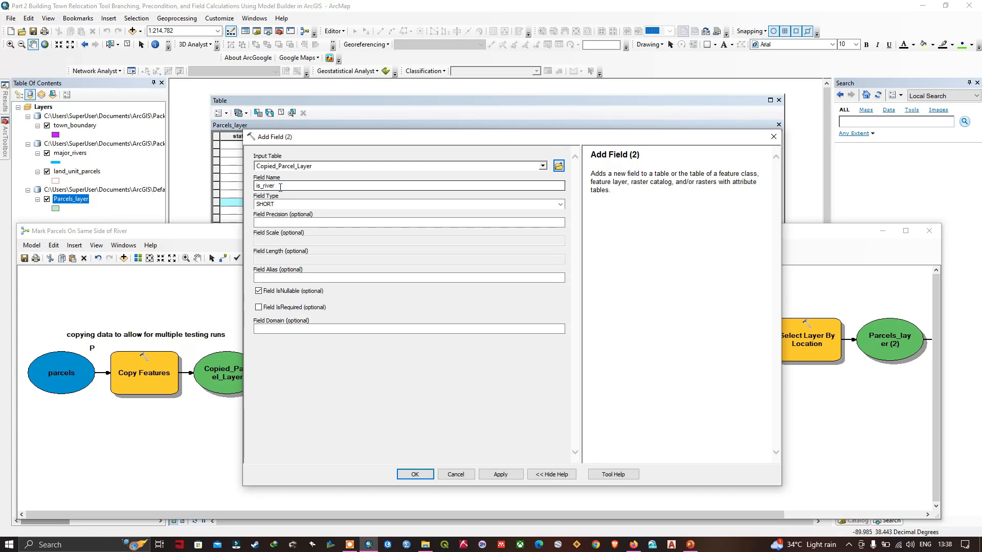
{"action": "double_click", "coordinate": [280, 187]}
{"action": "type", "text": "is_on_correct_side_of_river"}
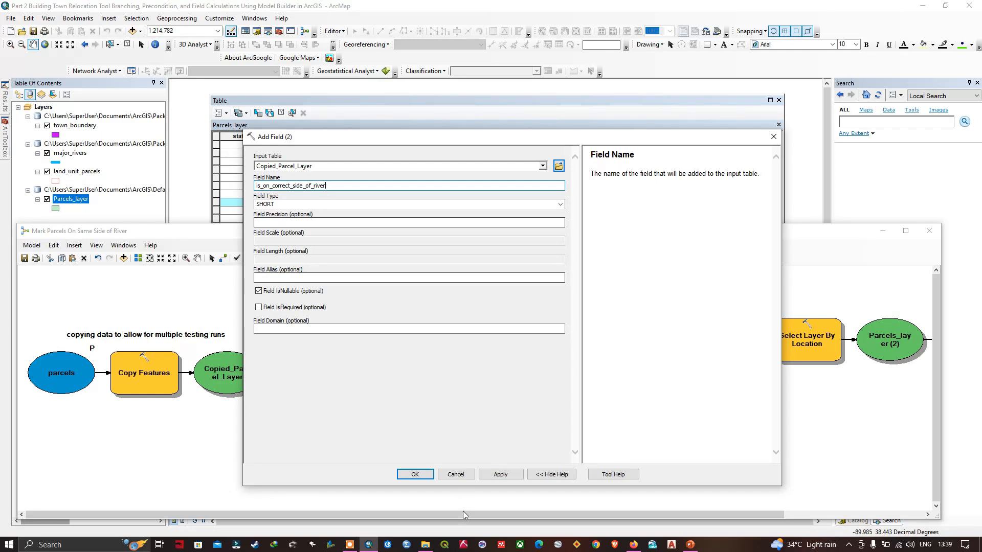
{"action": "left_click", "coordinate": [413, 474]}
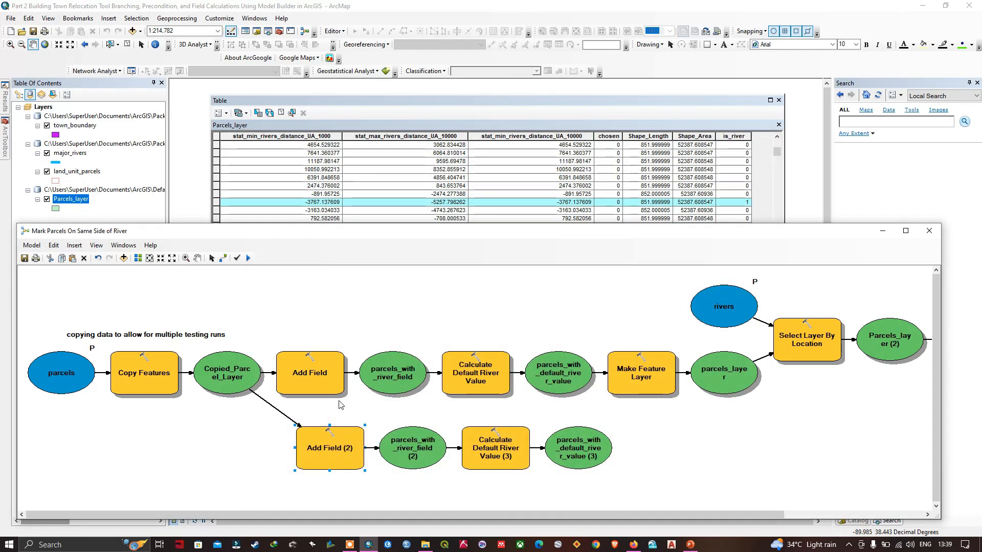
Step: Rename the output of Add Field (2) as parcels_with_correct_side
{"action": "right_click", "coordinate": [414, 449]}
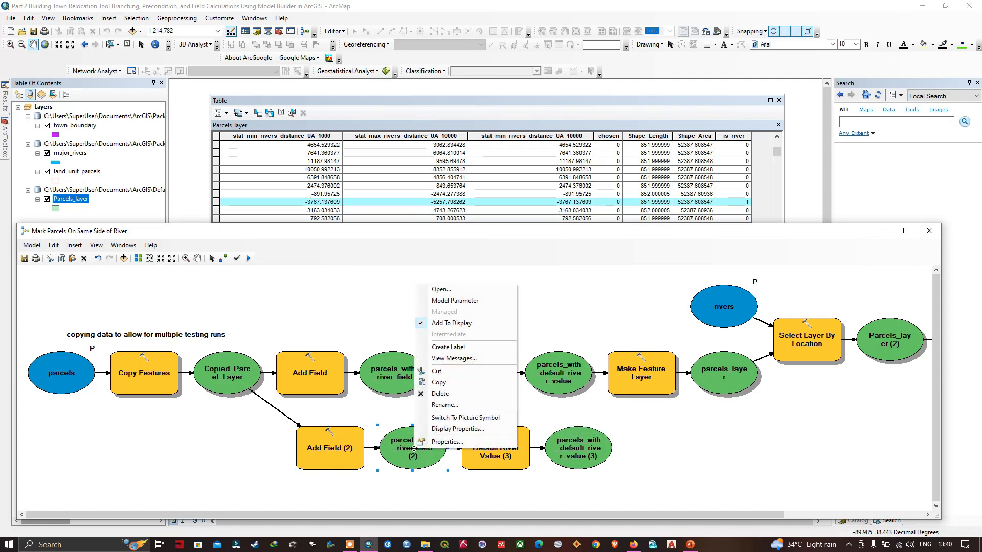
{"action": "left_click", "coordinate": [444, 405]}
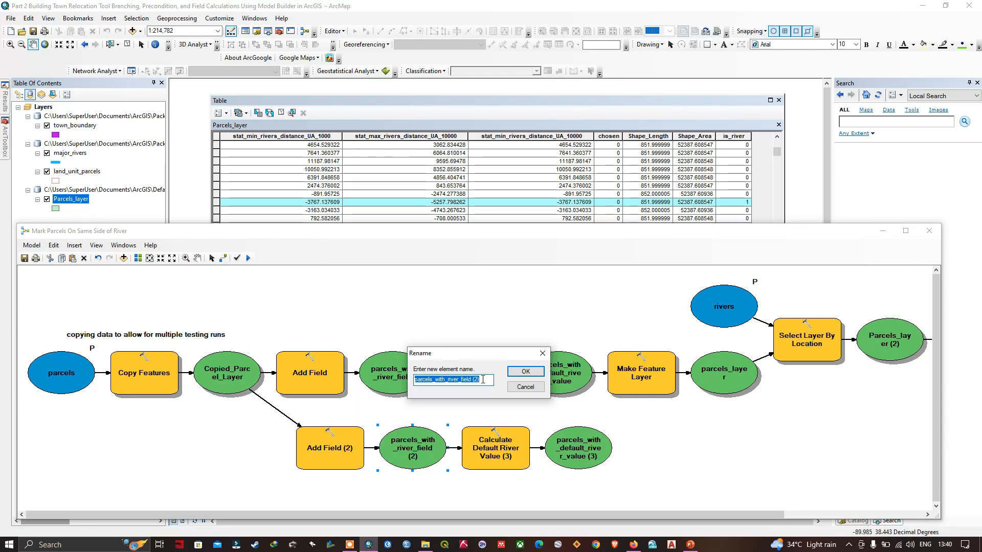
{"action": "type", "text": "parcels_with_correct_side"}
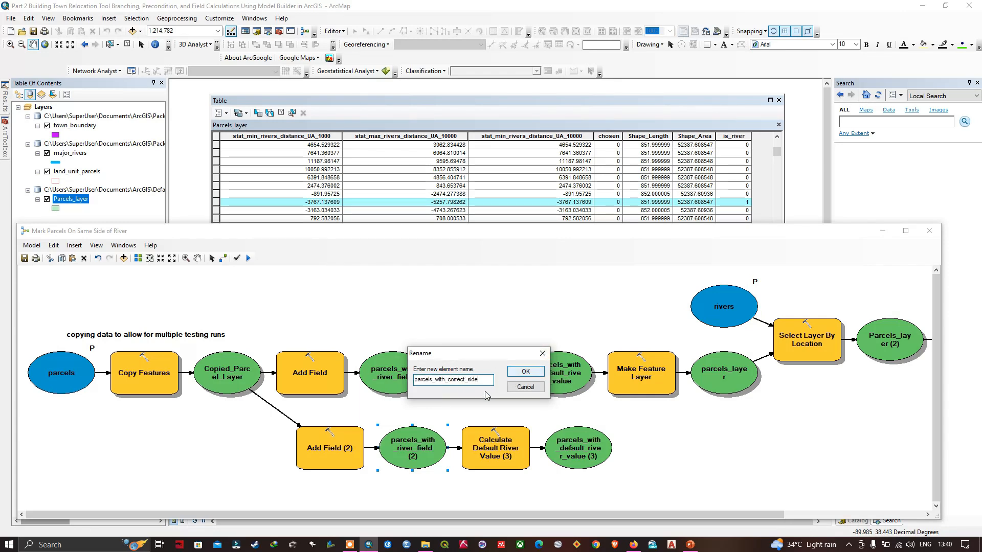
{"action": "left_click", "coordinate": [525, 371]}
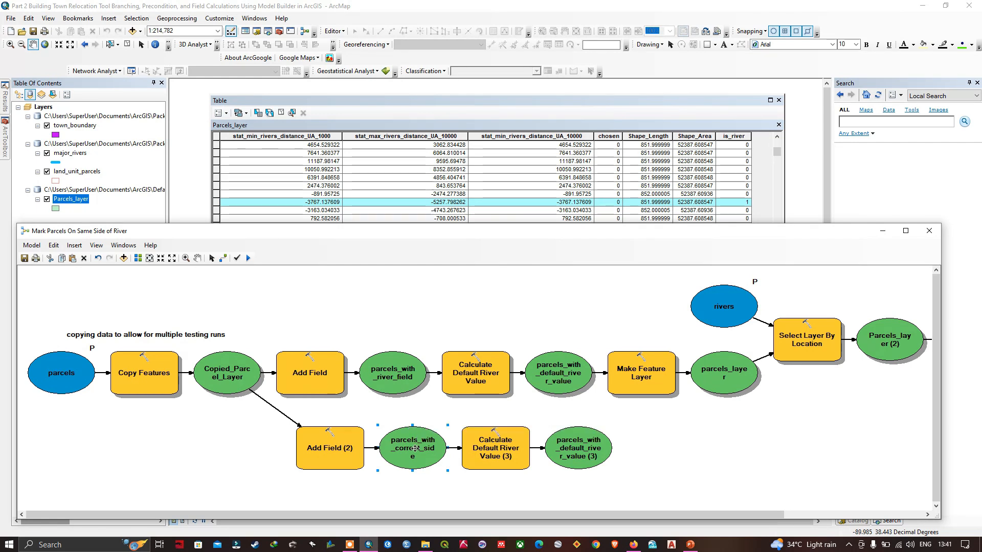
Step: Rename the Add Field (2) tool as Add Correct Side Field
{"action": "right_click", "coordinate": [331, 446]}
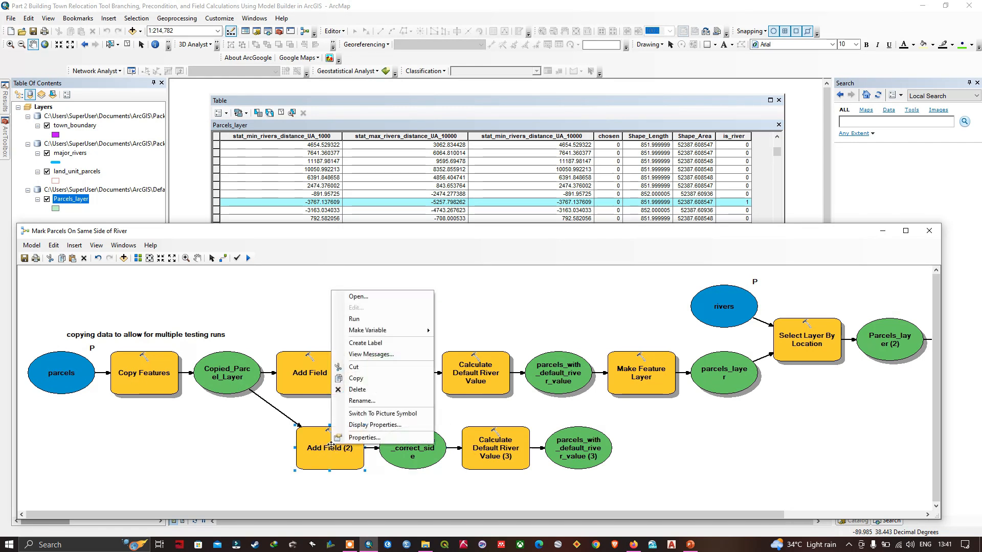
{"action": "left_click", "coordinate": [353, 402]}
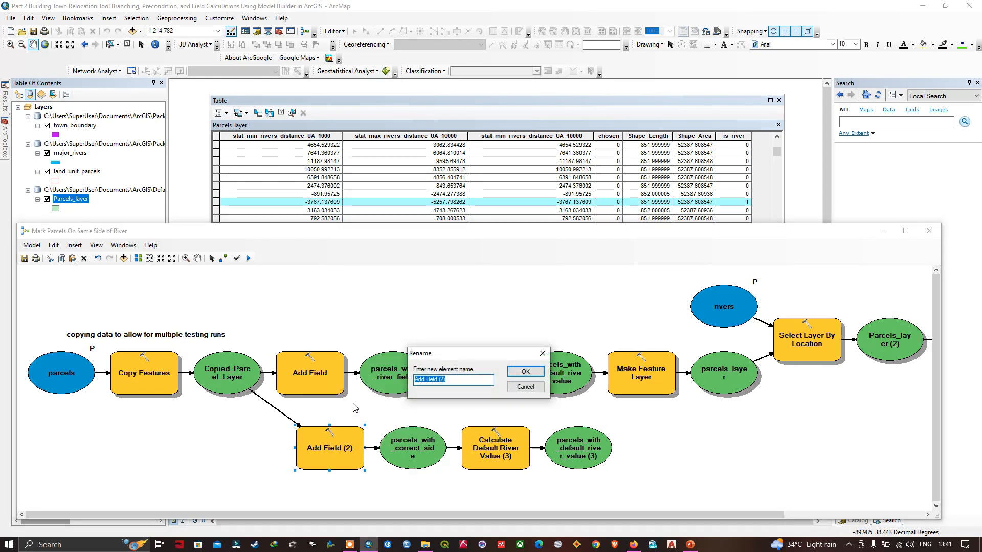
{"action": "left_click", "coordinate": [450, 380]}
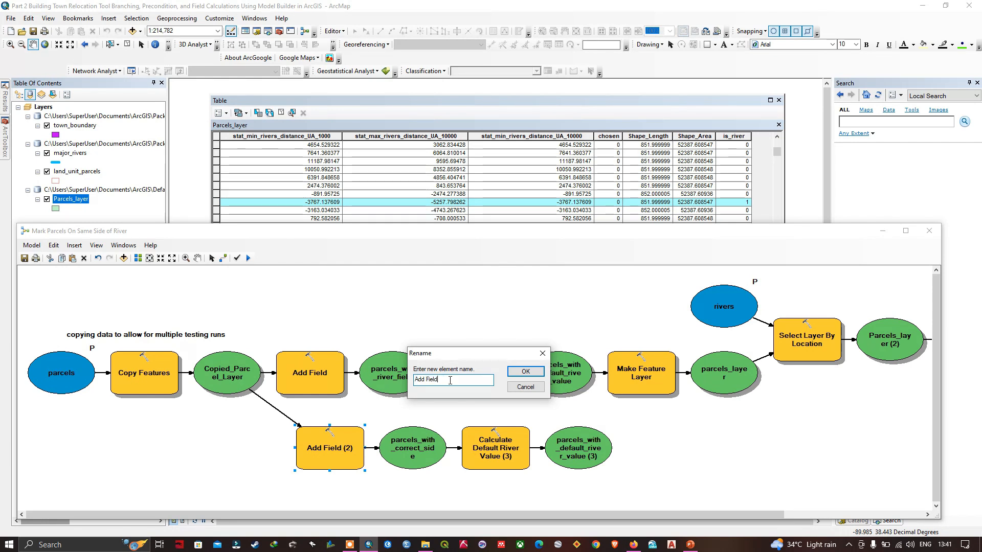
{"action": "type", "text": "Correct Side"}
{"action": "left_click", "coordinate": [527, 374]}
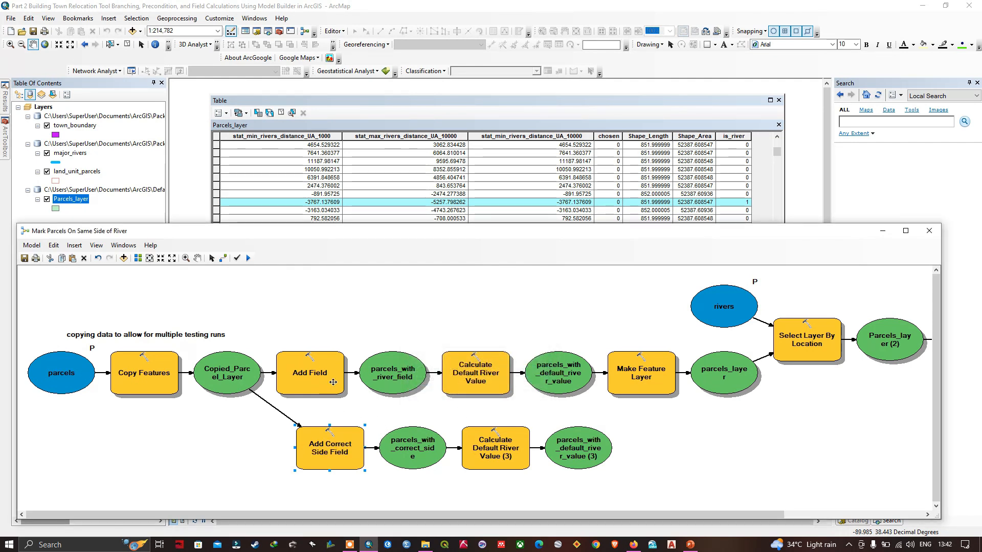
Step: Rename the original Add Field tool in the upper chain as Add River Field
{"action": "right_click", "coordinate": [313, 372]}
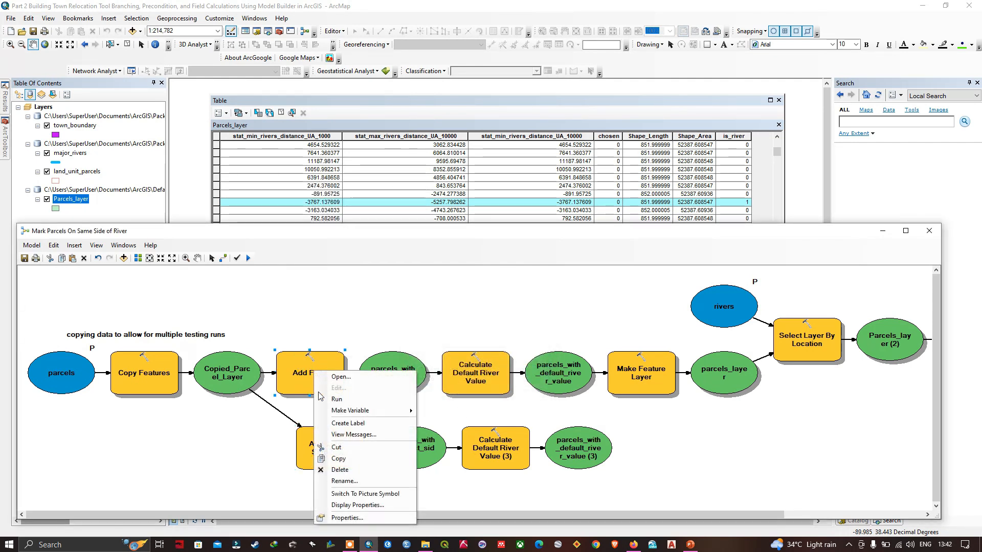
{"action": "left_click", "coordinate": [341, 466]}
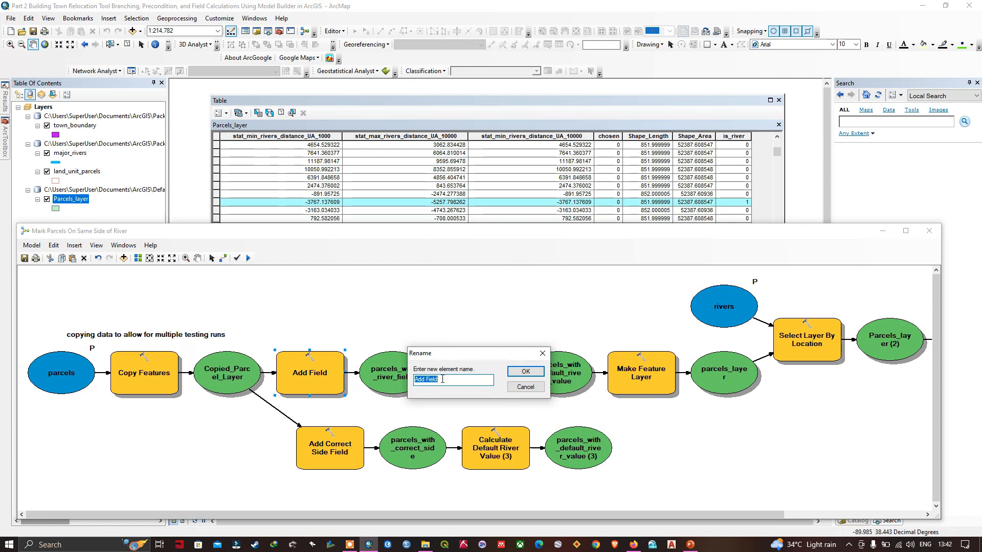
{"action": "left_click", "coordinate": [443, 380]}
{"action": "type", "text": "River"}
{"action": "left_click", "coordinate": [525, 375]}
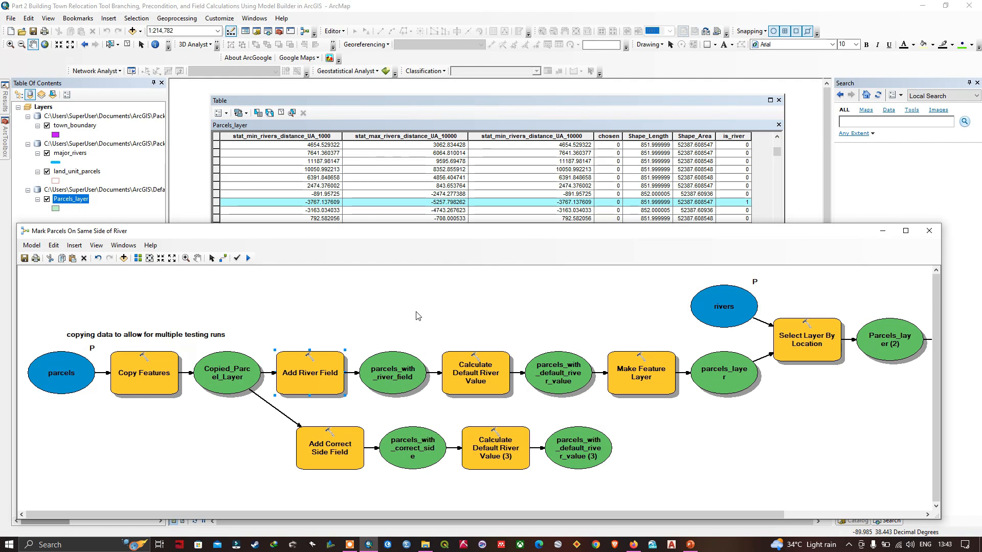
Step: Rename the Calculate Default River Value (3) tool as Calculate Default Correct Side Value
{"action": "right_click", "coordinate": [498, 448]}
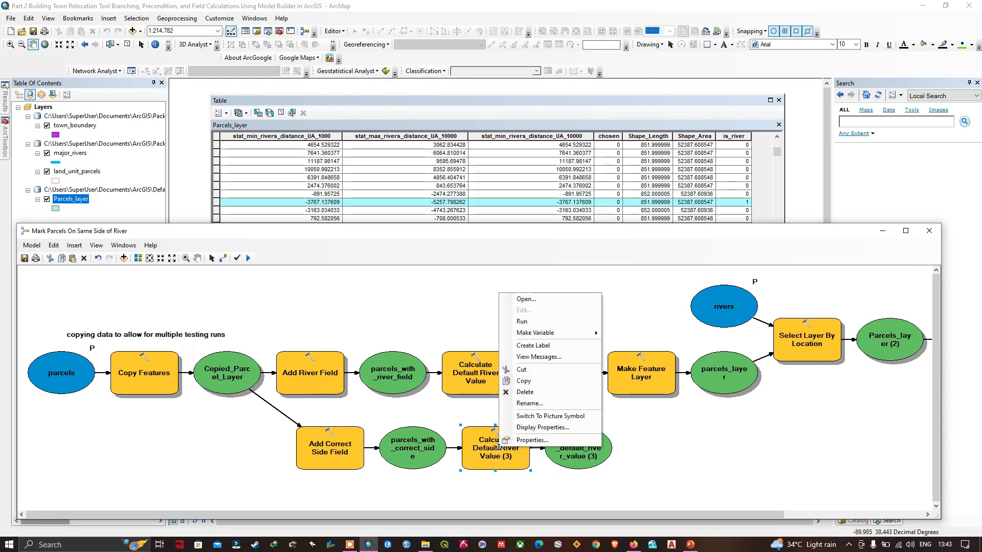
{"action": "left_click", "coordinate": [528, 404]}
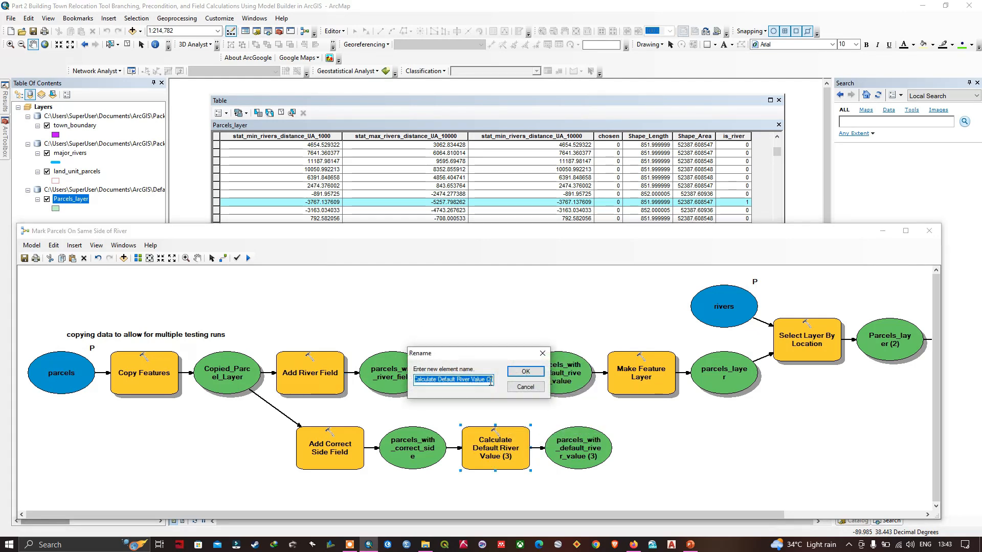
{"action": "left_click_drag", "start_coordinate": [494, 381], "coordinate": [456, 383]}
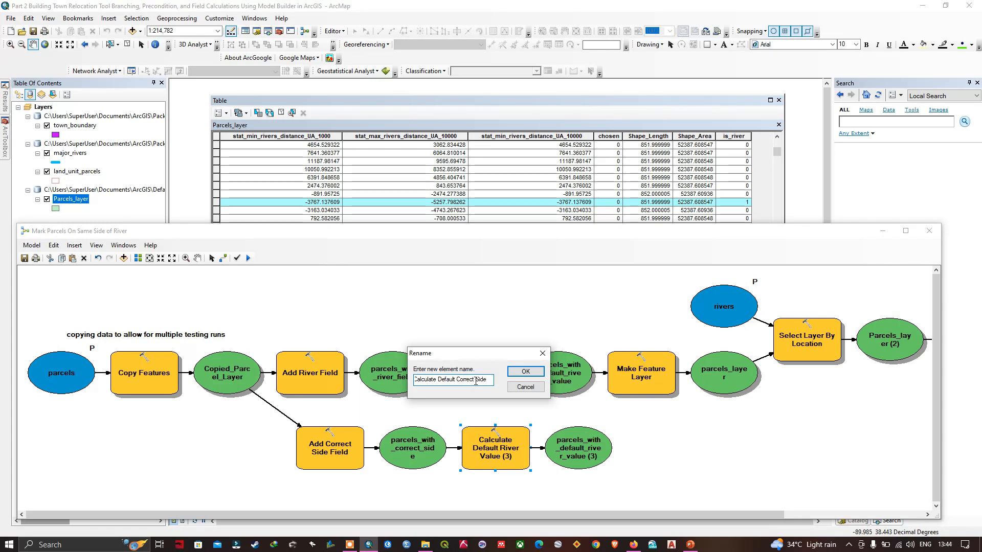
{"action": "type", "text": "Value"}
{"action": "left_click", "coordinate": [525, 372]}
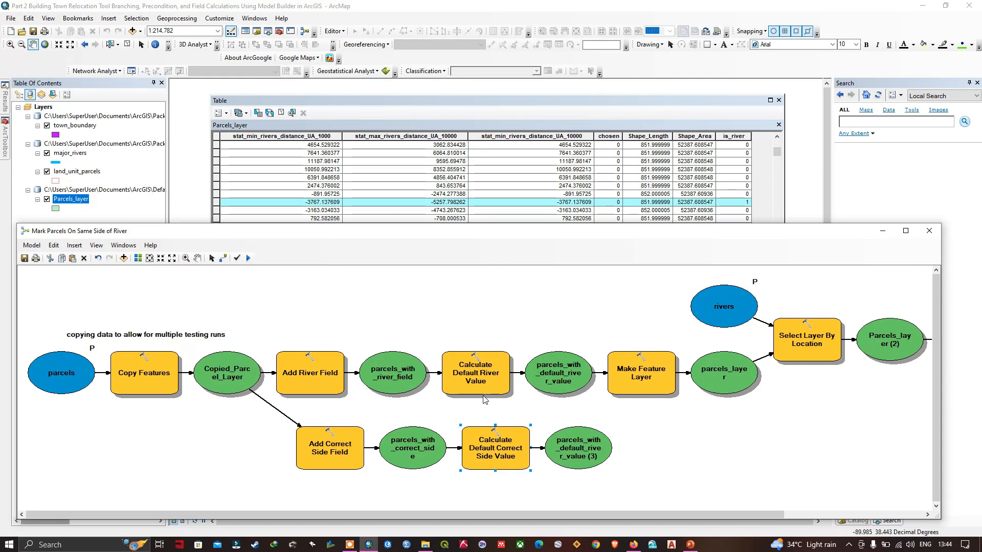
Step: Rename the output of Calculate Default Correct Side Value as parcels_with_default_side_value
{"action": "left_click_drag", "start_coordinate": [480, 515], "coordinate": [638, 520]}
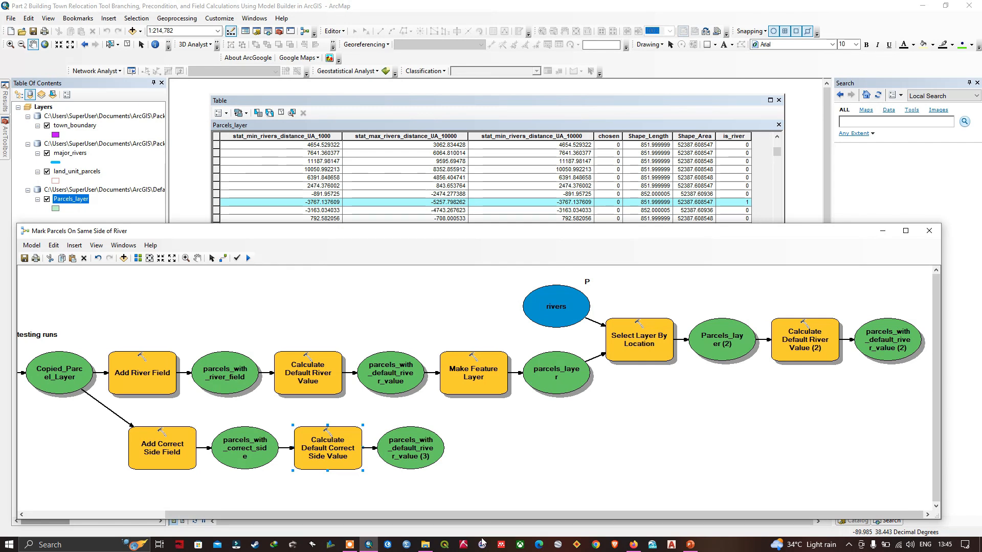
{"action": "left_click_drag", "start_coordinate": [490, 517], "coordinate": [465, 519]}
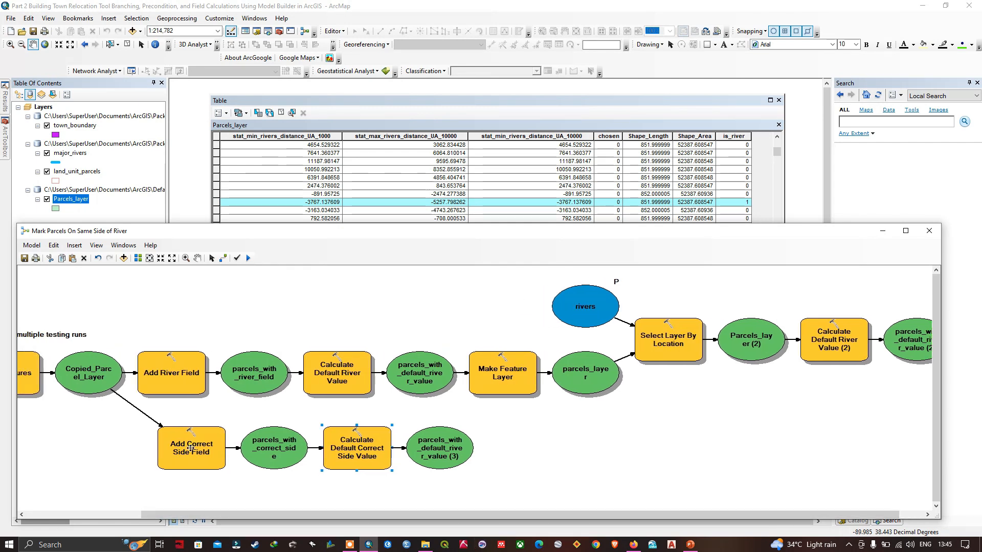
{"action": "mouse_move", "coordinate": [194, 446]}
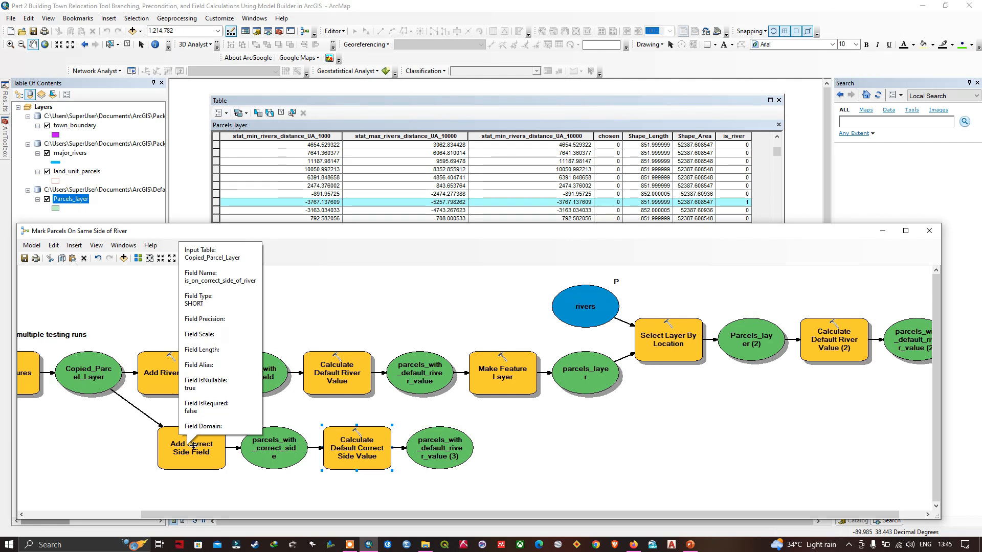
{"action": "mouse_move", "coordinate": [419, 435]}
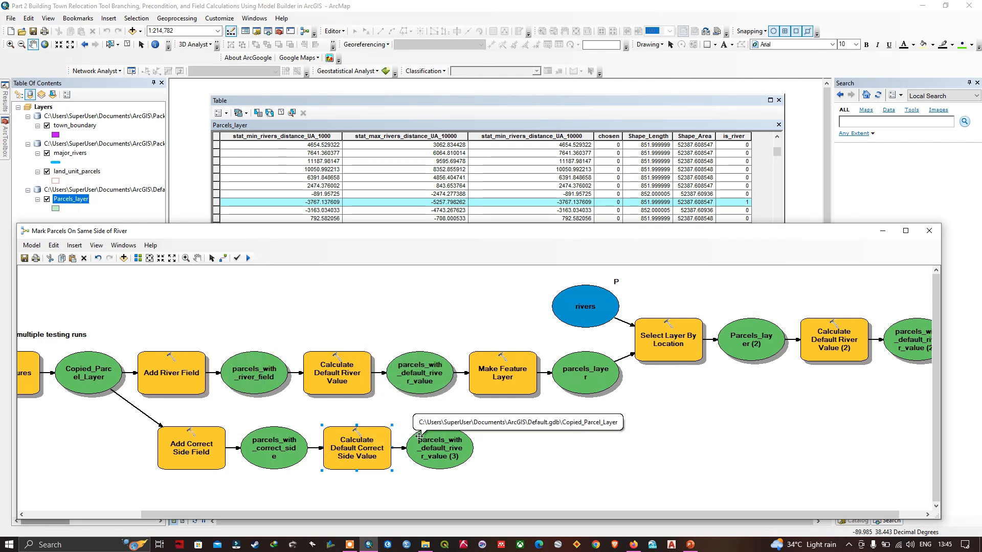
{"action": "right_click", "coordinate": [443, 446]}
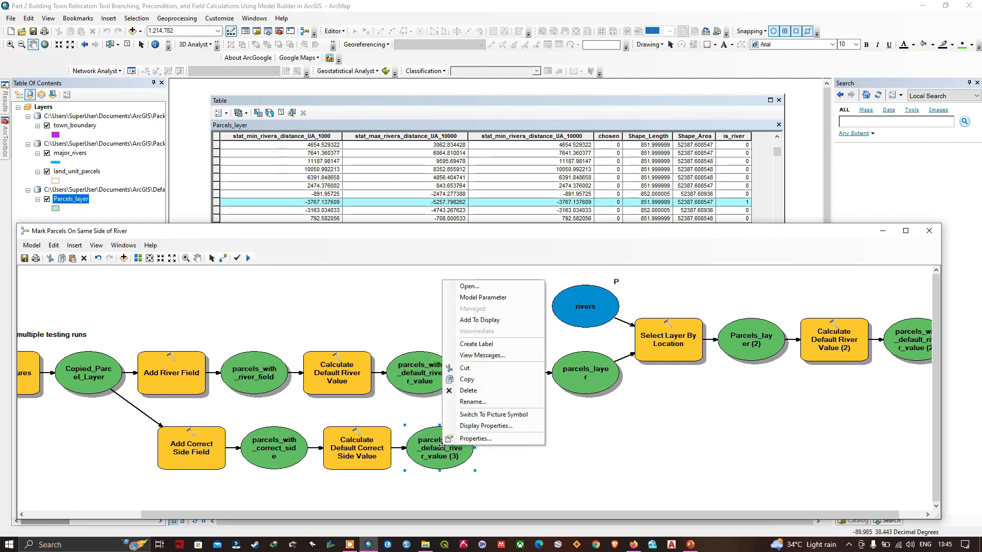
{"action": "left_click", "coordinate": [472, 402]}
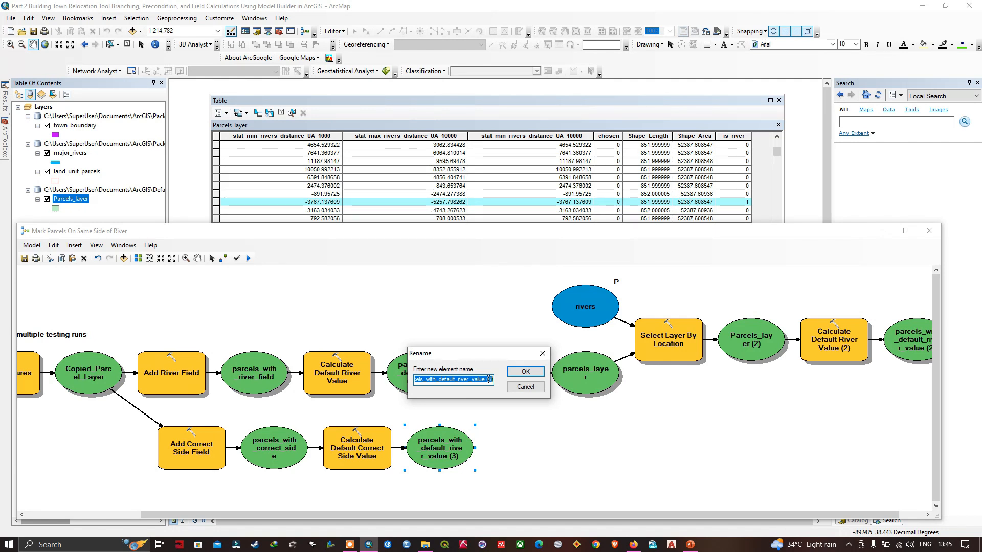
{"action": "type", "text": "parcels_with_default_side_value"}
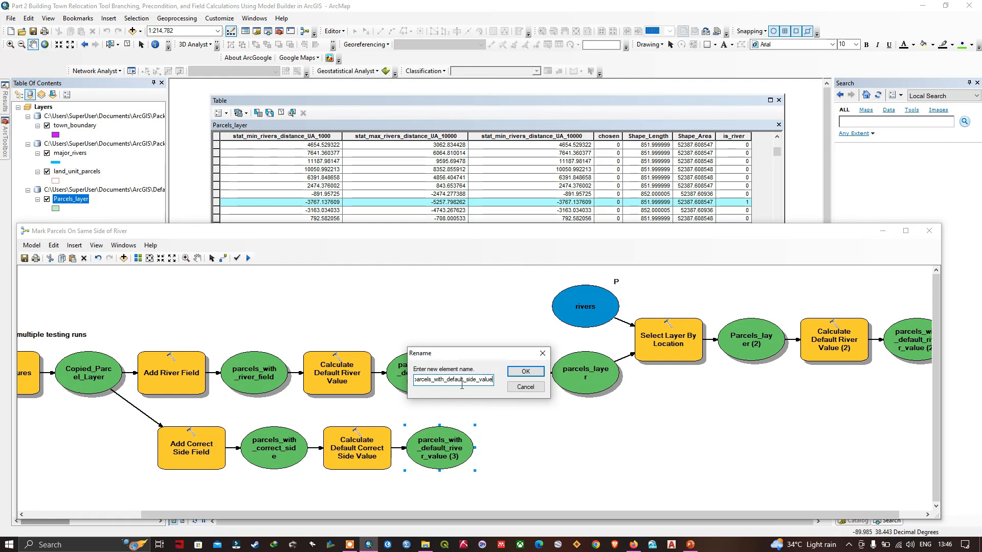
{"action": "left_click", "coordinate": [526, 371]}
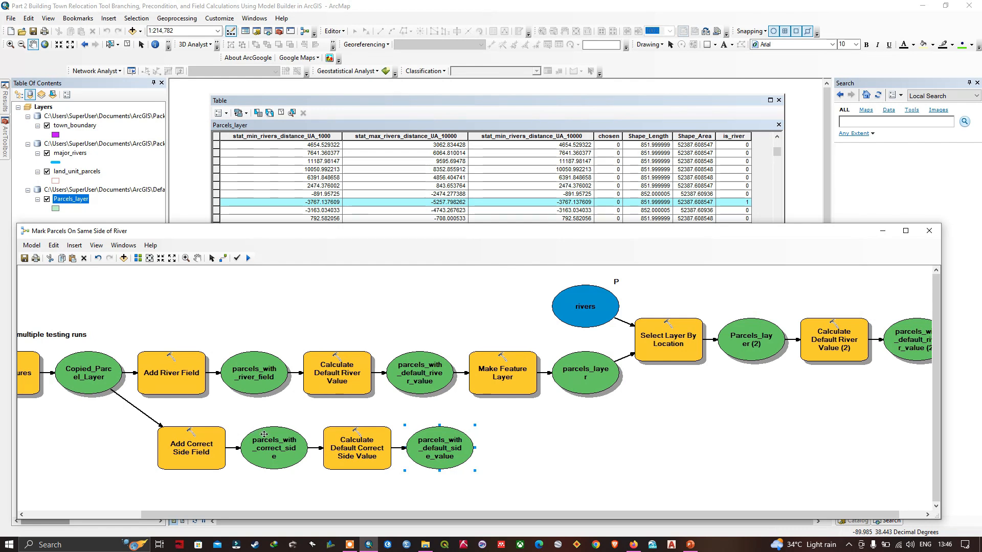
Step: Connect parcels_with_default_side_value to the Make Feature Layer tool as a precondition
{"action": "mouse_move", "coordinate": [336, 449]}
{"action": "mouse_move", "coordinate": [207, 438]}
{"action": "mouse_move", "coordinate": [444, 447]}
{"action": "left_click", "coordinate": [223, 258]}
{"action": "left_click", "coordinate": [491, 390]}
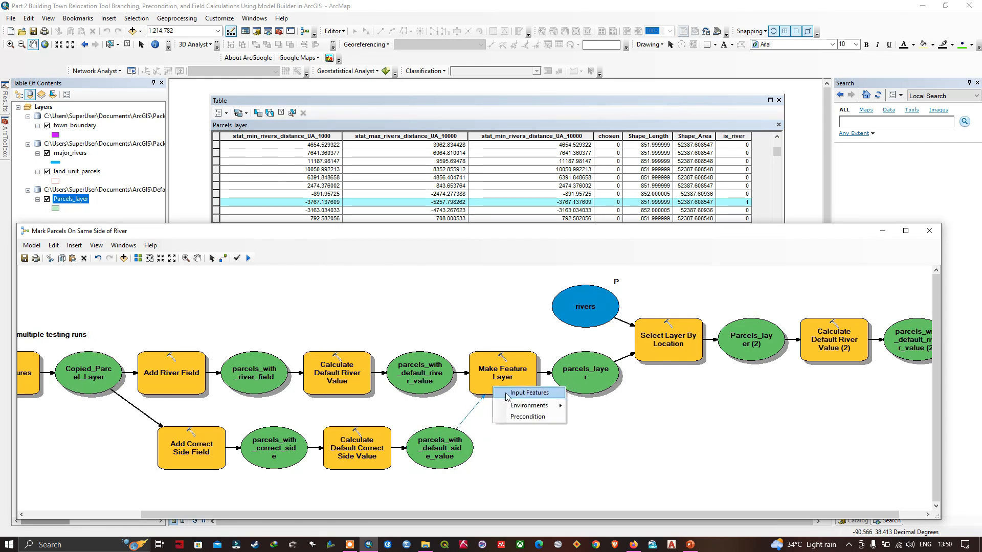
{"action": "left_click", "coordinate": [524, 417]}
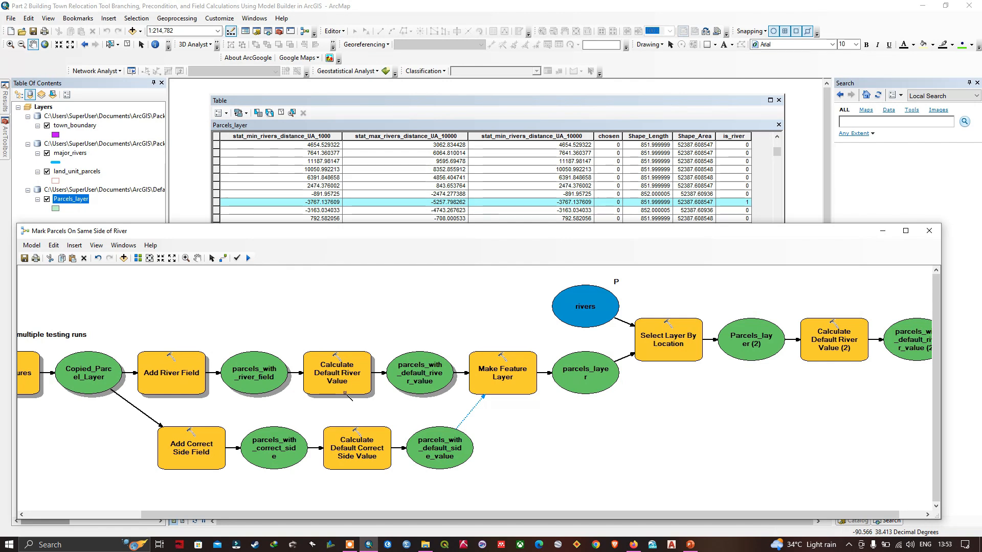
Step: Validate the Mark Parcels On Same Side of River model, run it in full, and close the finished run report
{"action": "left_click", "coordinate": [237, 259]}
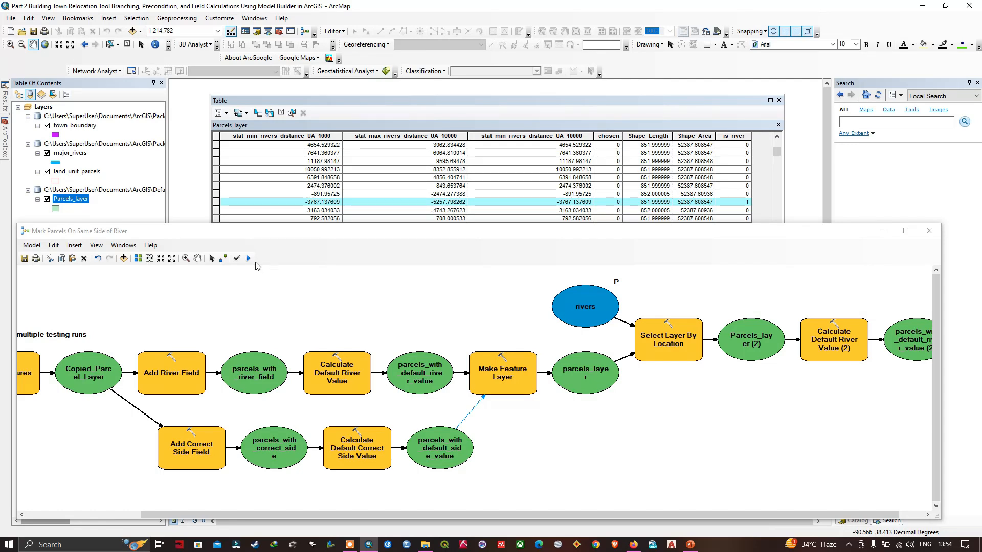
{"action": "left_click", "coordinate": [248, 258]}
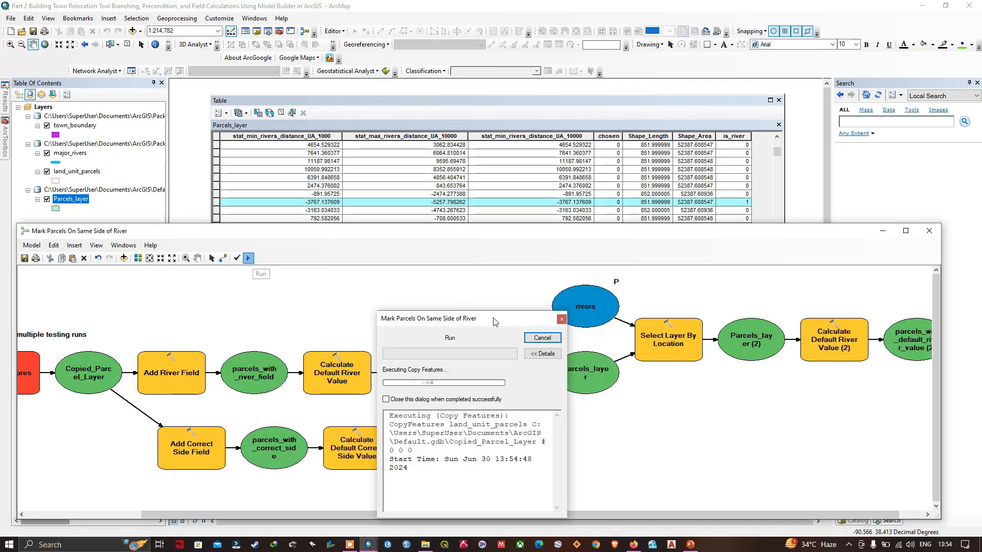
{"action": "left_click_drag", "start_coordinate": [491, 313], "coordinate": [451, 101]}
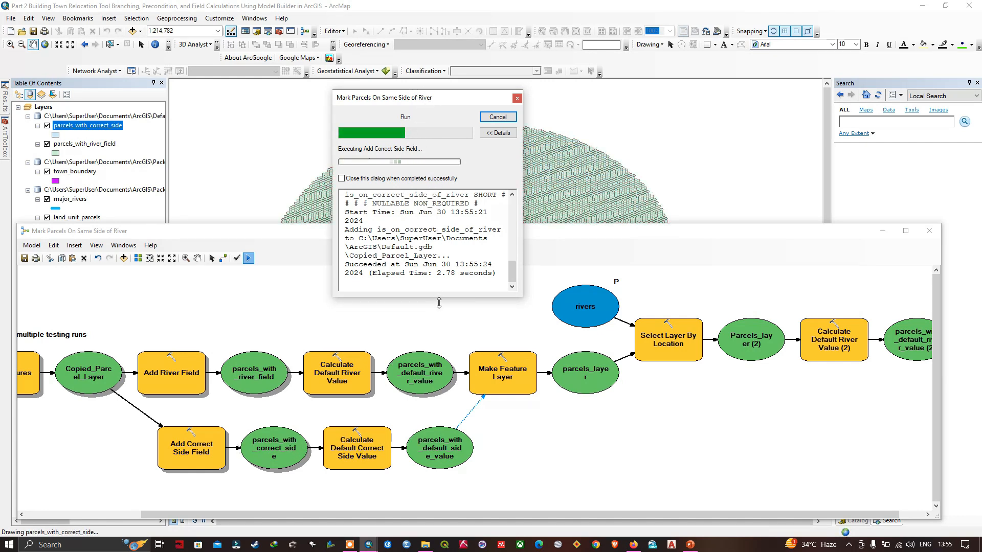
{"action": "left_click_drag", "start_coordinate": [438, 299], "coordinate": [438, 321]}
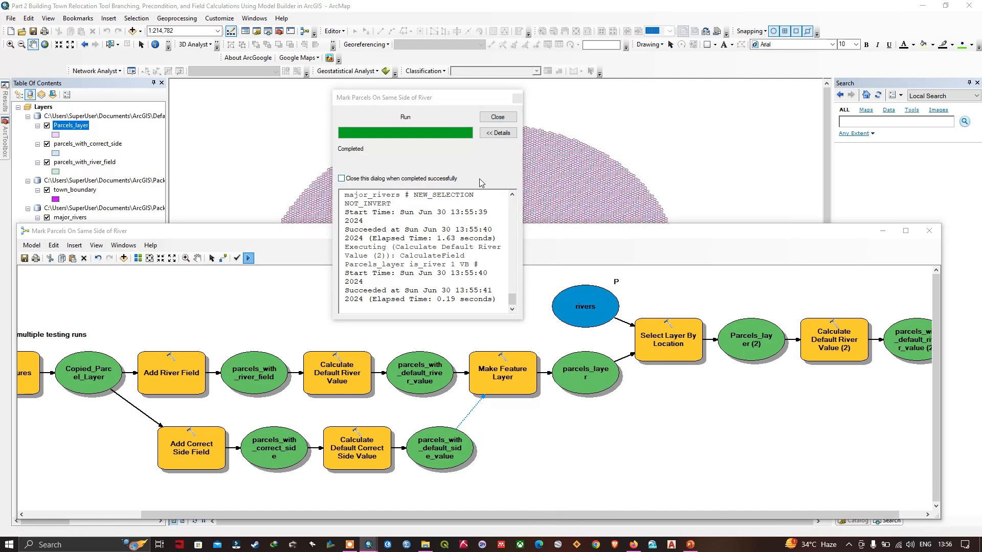
{"action": "left_click", "coordinate": [497, 117]}
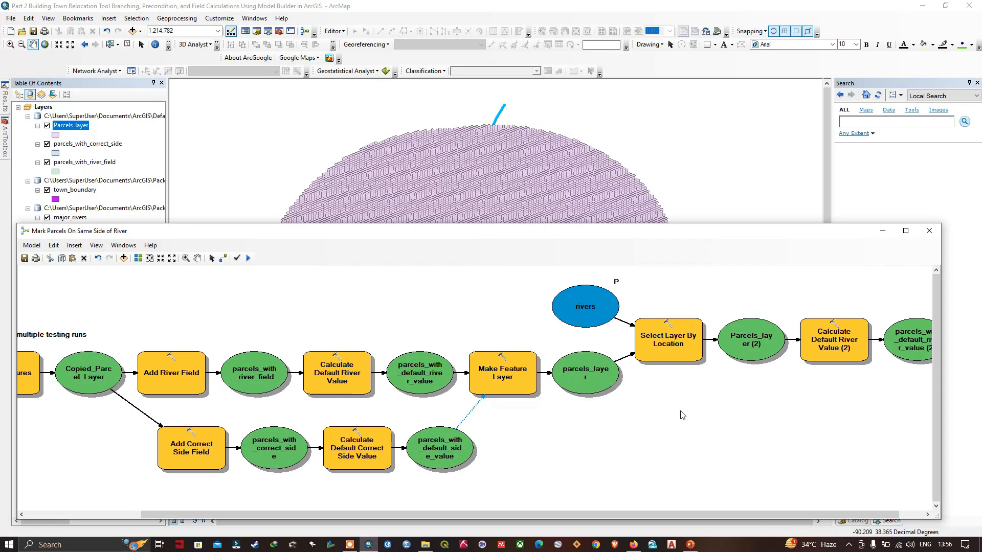
{"action": "scroll", "coordinate": [683, 415], "scroll_direction": "right", "scroll_amount": 2}
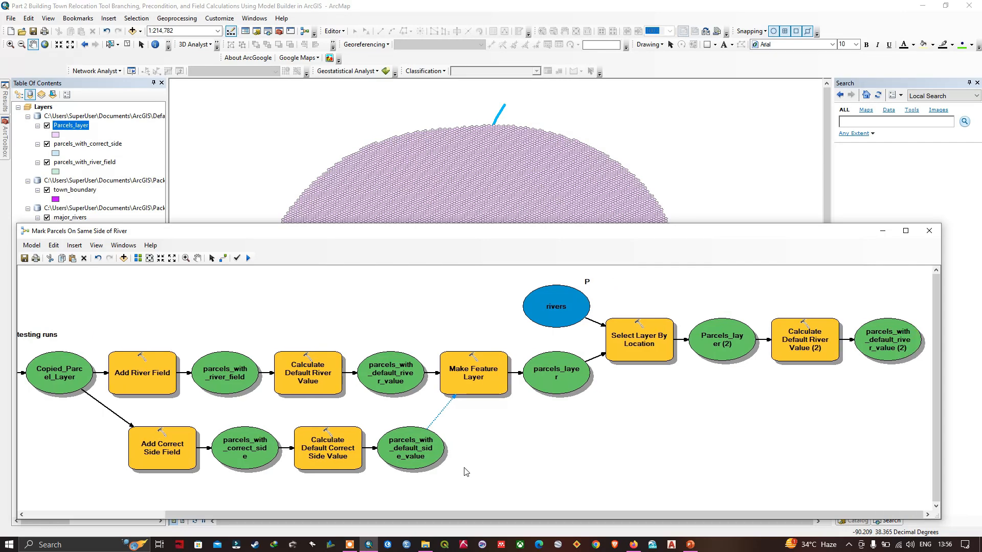
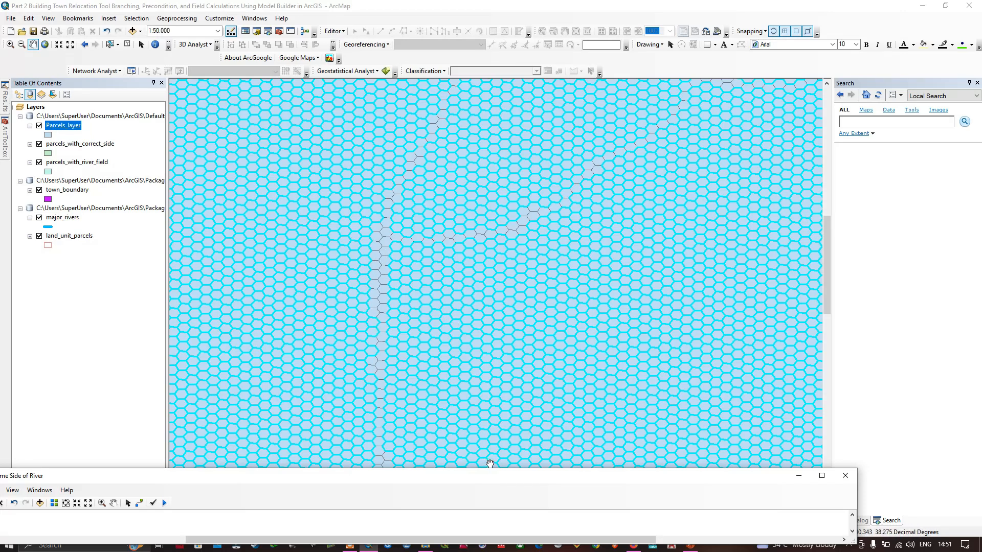
Step: Run only the Dissolve tool that follows Non River Parcels and close its run report
{"action": "left_click_drag", "start_coordinate": [498, 476], "coordinate": [464, 159]}
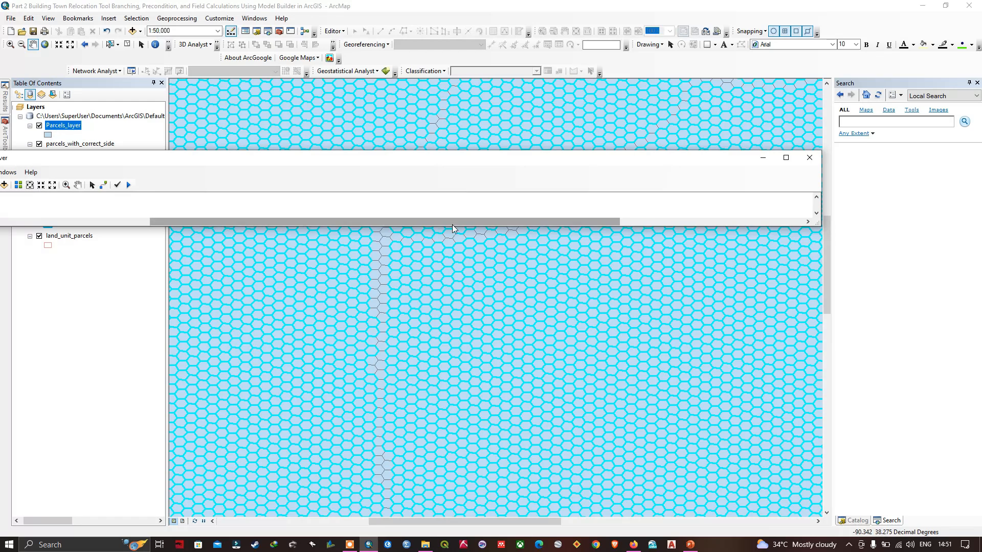
{"action": "left_click_drag", "start_coordinate": [452, 226], "coordinate": [443, 479]}
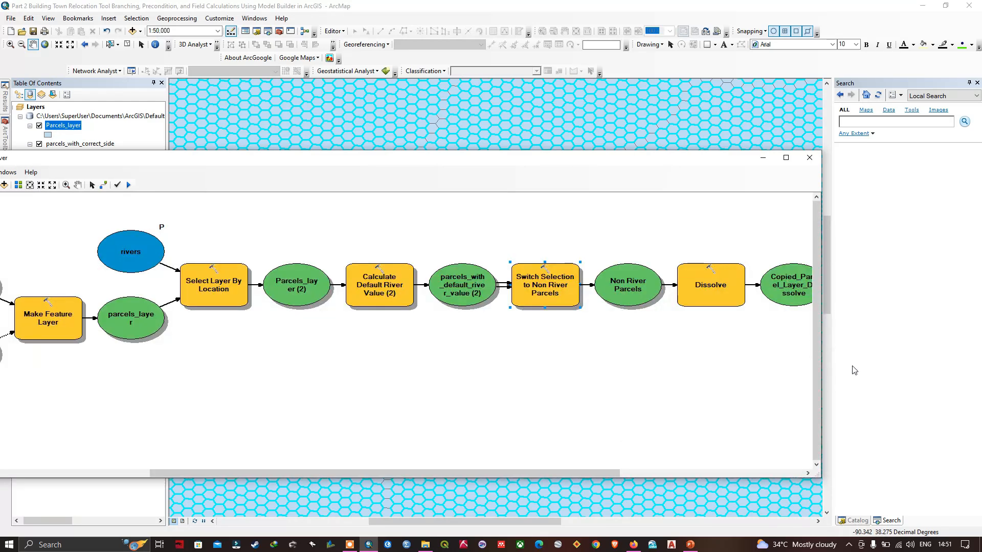
{"action": "left_click_drag", "start_coordinate": [824, 327], "coordinate": [406, 328]}
{"action": "left_click_drag", "start_coordinate": [84, 473], "coordinate": [217, 473]}
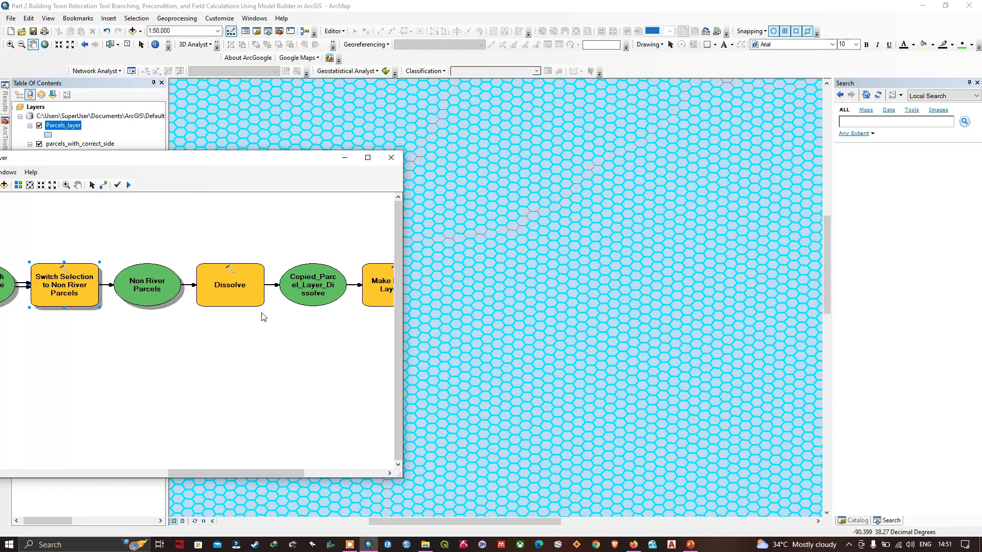
{"action": "right_click", "coordinate": [240, 276]}
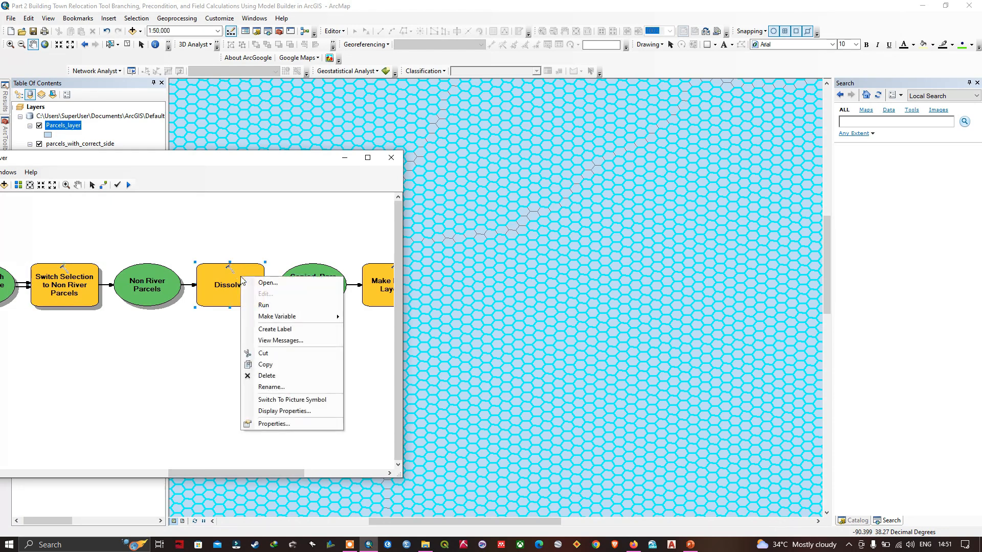
{"action": "left_click", "coordinate": [266, 306]}
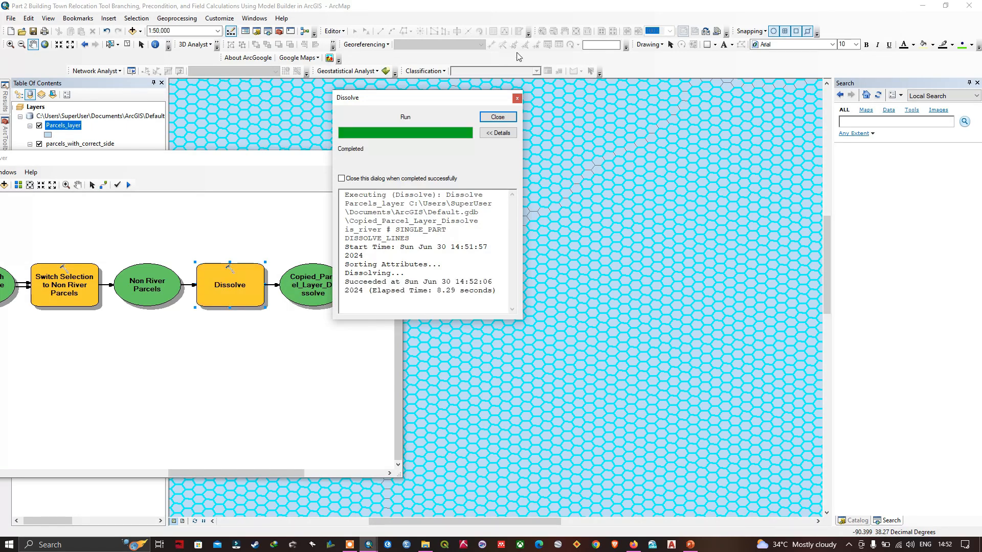
{"action": "left_click", "coordinate": [497, 117]}
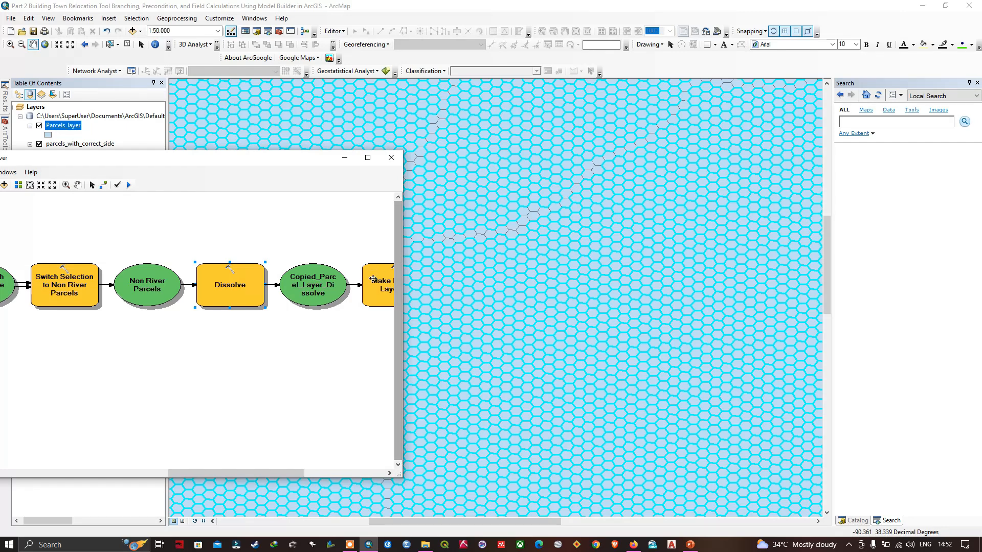
Step: Add the Copied_Parcel_Layer_Dissolve output to the map display and hide Parcels_layer
{"action": "right_click", "coordinate": [321, 289]}
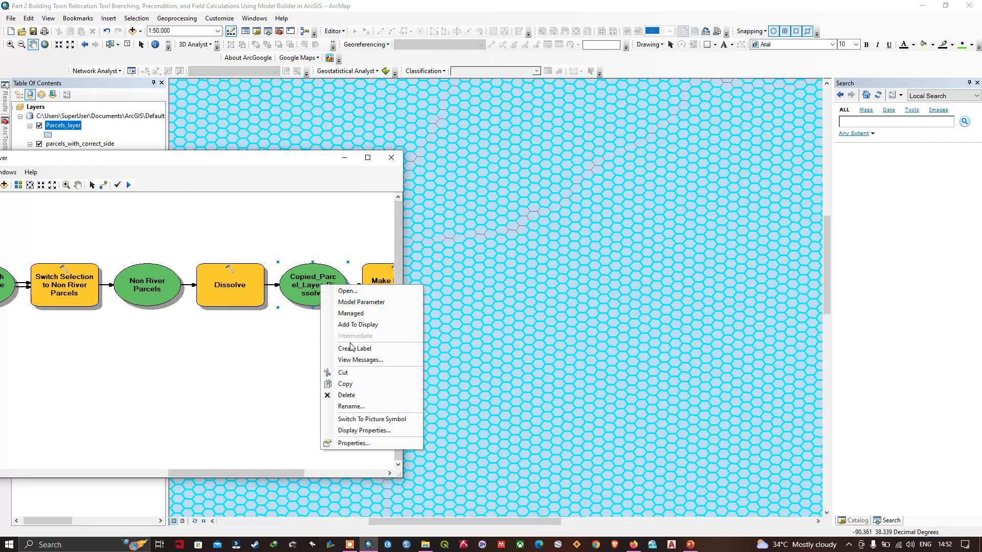
{"action": "left_click", "coordinate": [356, 325]}
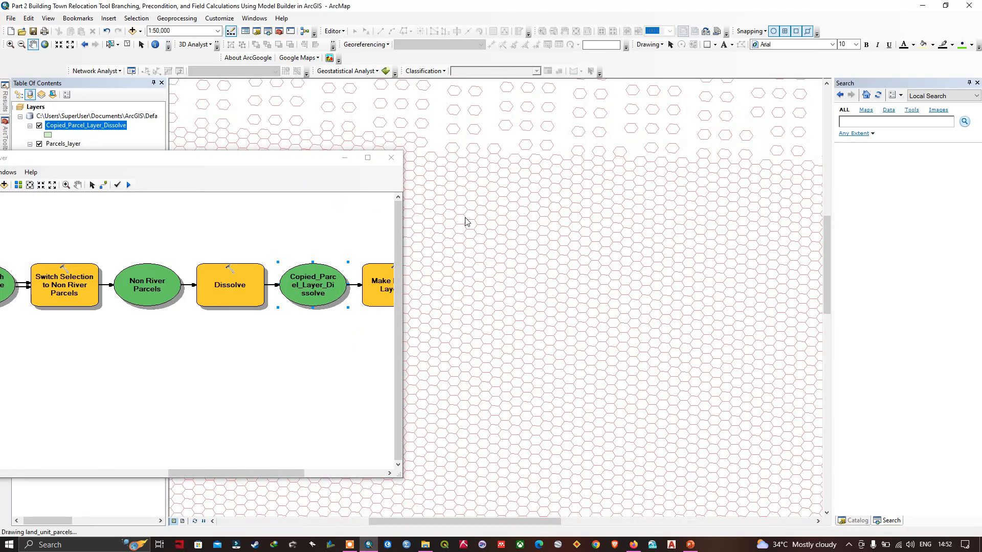
{"action": "scroll", "coordinate": [466, 220], "scroll_direction": "up", "scroll_amount": 5}
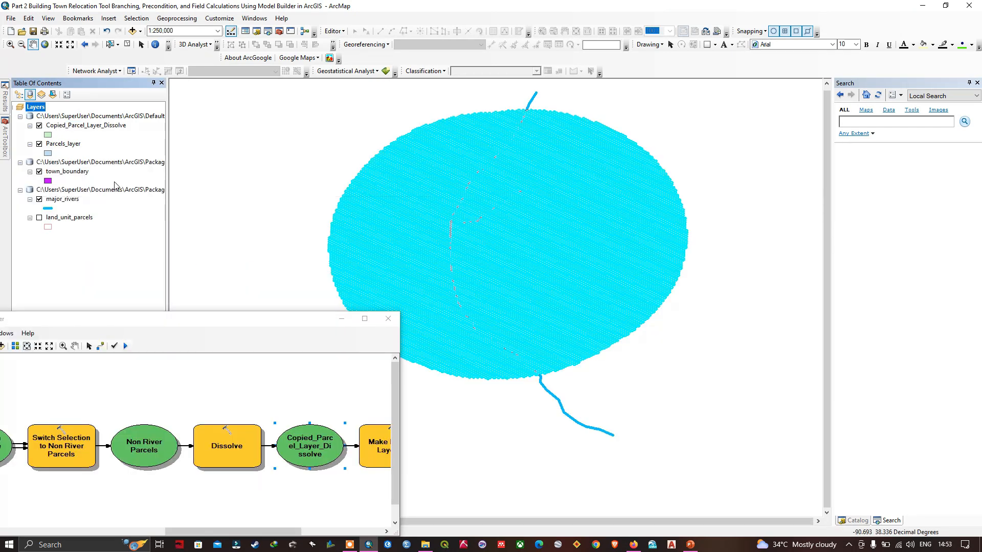
{"action": "left_click", "coordinate": [39, 144]}
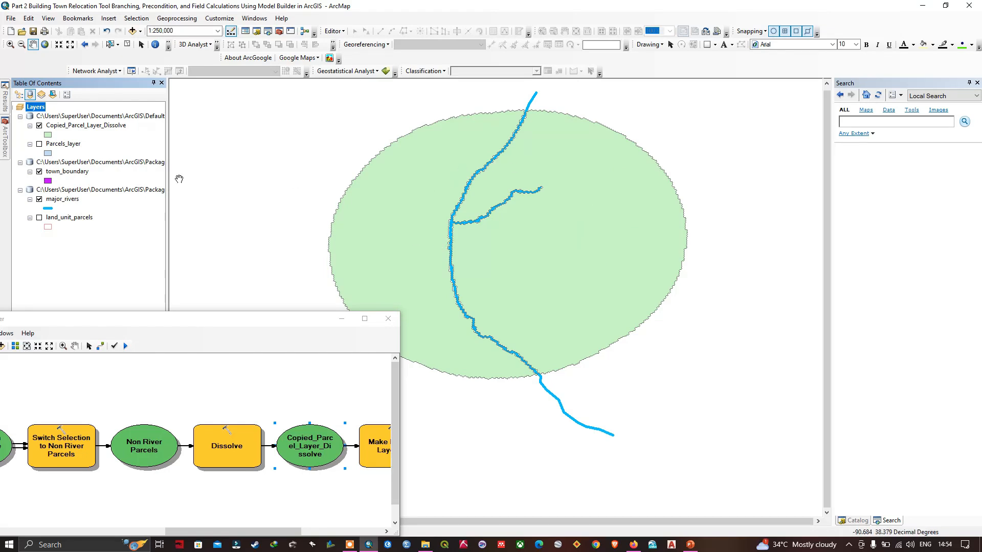
Step: Examine the Copied_Parcel_Layer_Dissolve attribute table, selecting each of its records in turn to see which polygon it represents on the map
{"action": "left_click", "coordinate": [74, 126]}
{"action": "right_click", "coordinate": [73, 126]}
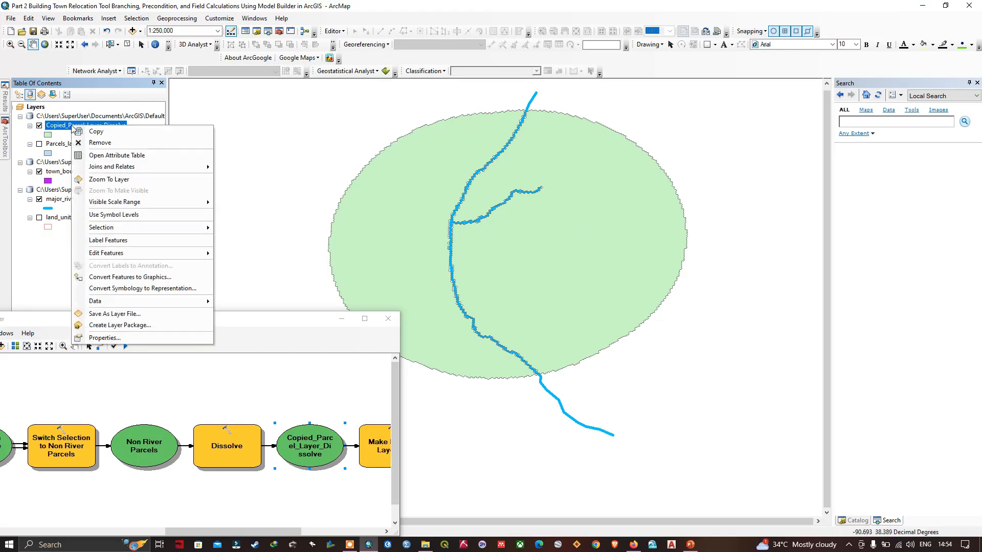
{"action": "left_click", "coordinate": [116, 155]}
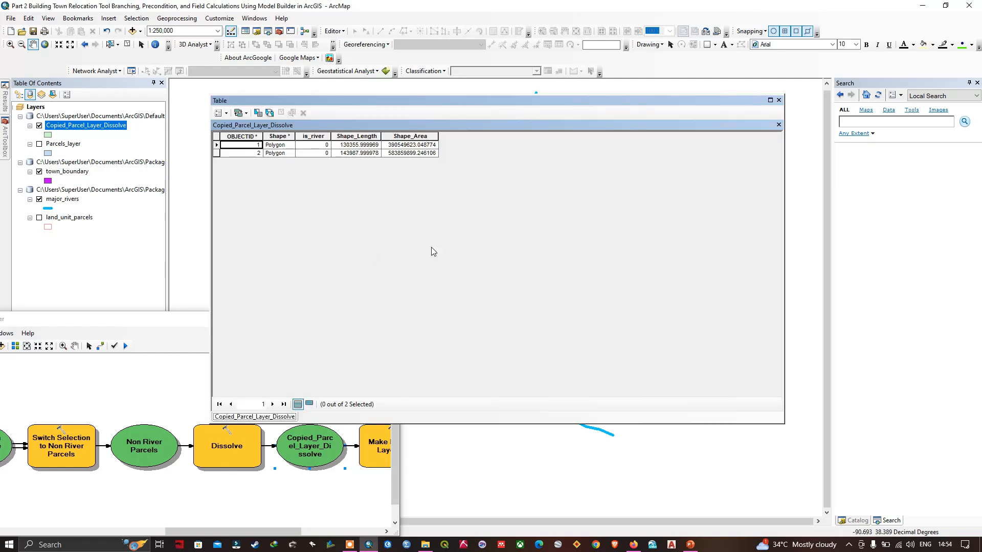
{"action": "left_click_drag", "start_coordinate": [592, 94], "coordinate": [631, 385]}
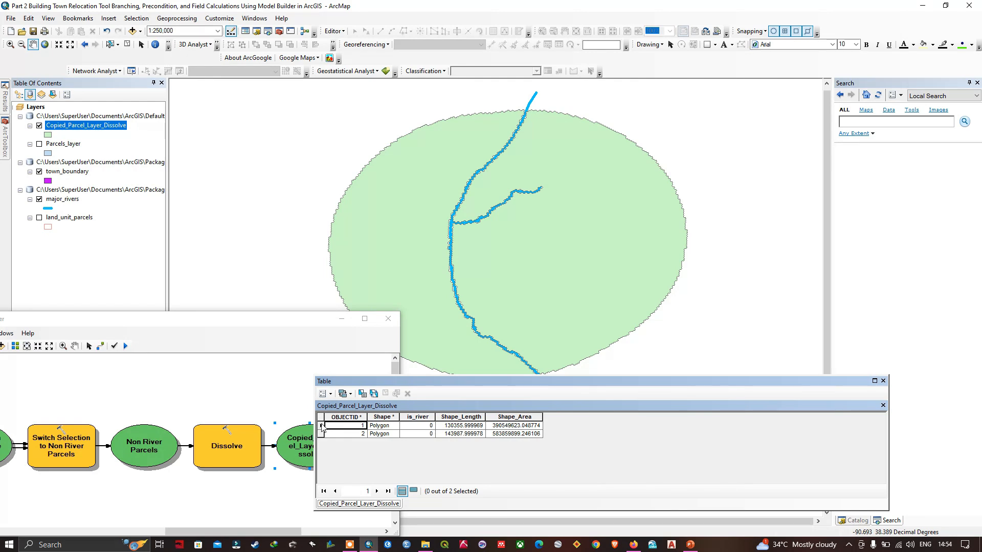
{"action": "left_click", "coordinate": [321, 425]}
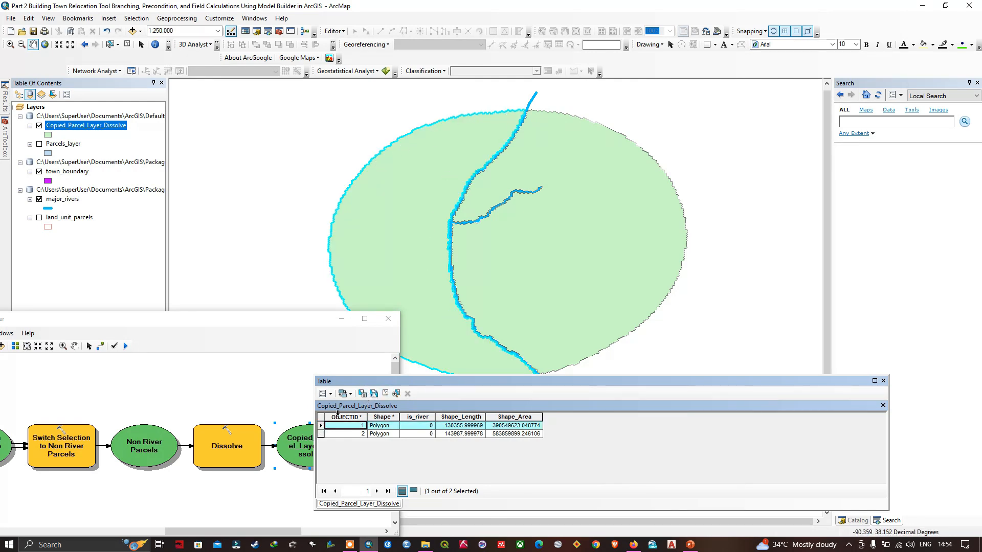
{"action": "left_click", "coordinate": [323, 434]}
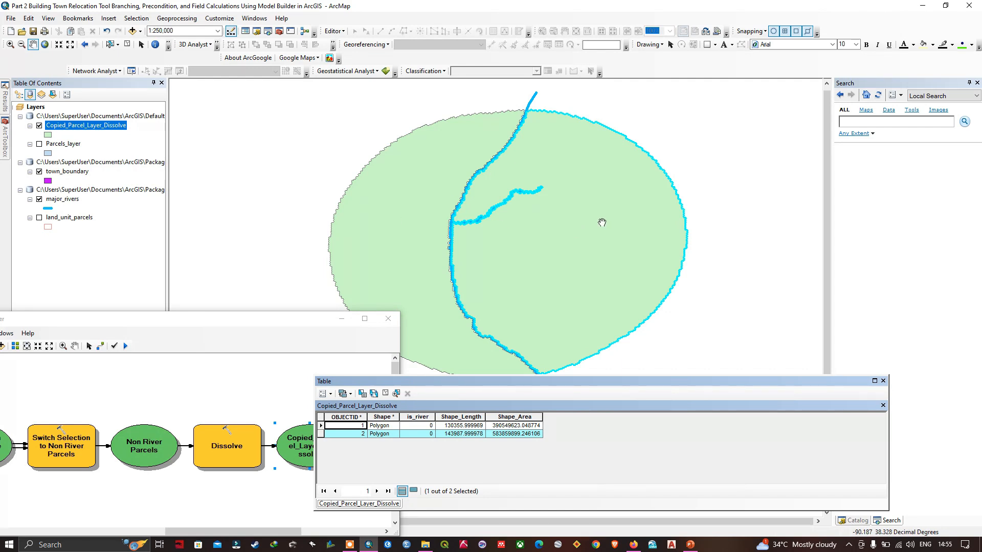
Step: Clear the selected features of Copied_Parcel_Layer_Dissolve and close its attribute table
{"action": "left_click", "coordinate": [127, 45]}
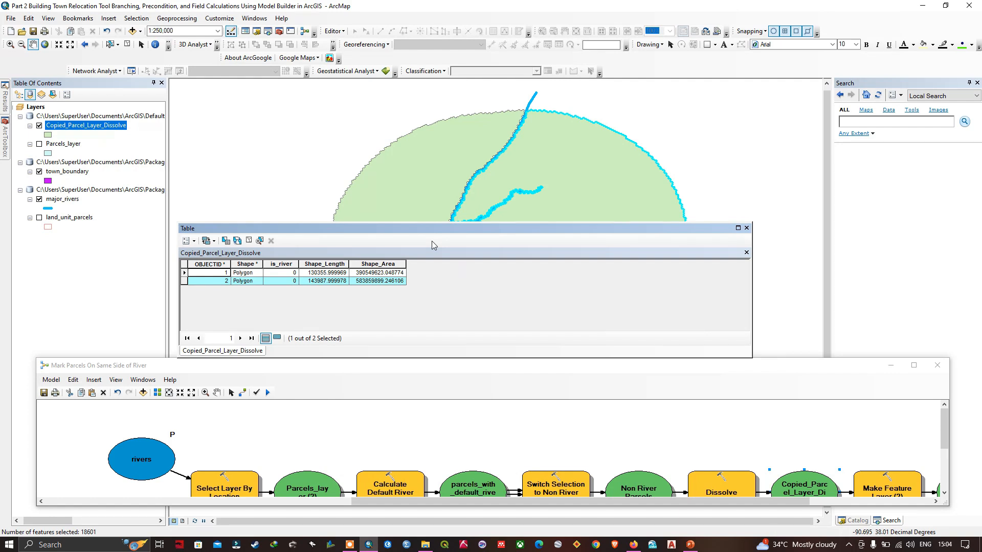
{"action": "right_click", "coordinate": [74, 127]}
{"action": "mouse_move", "coordinate": [147, 233]}
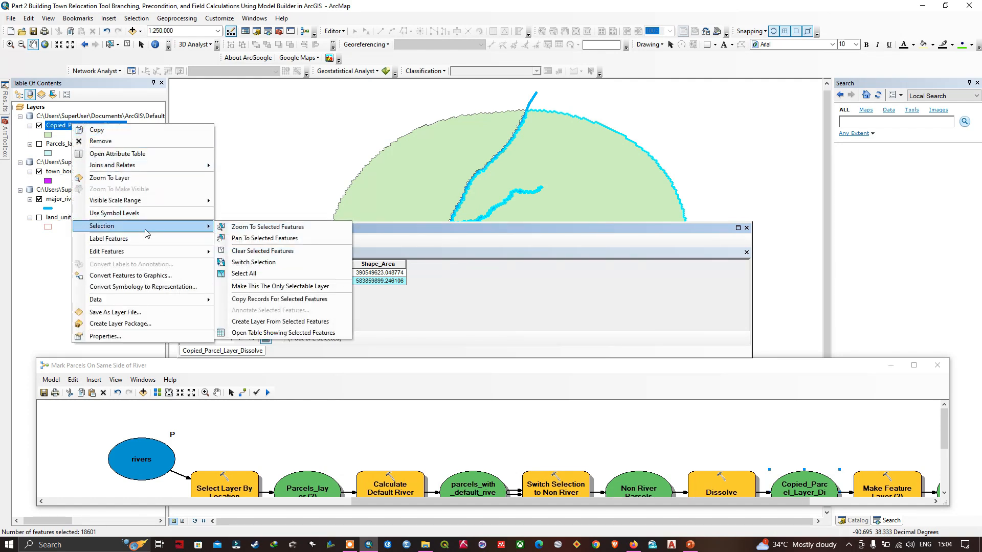
{"action": "left_click", "coordinate": [239, 253]}
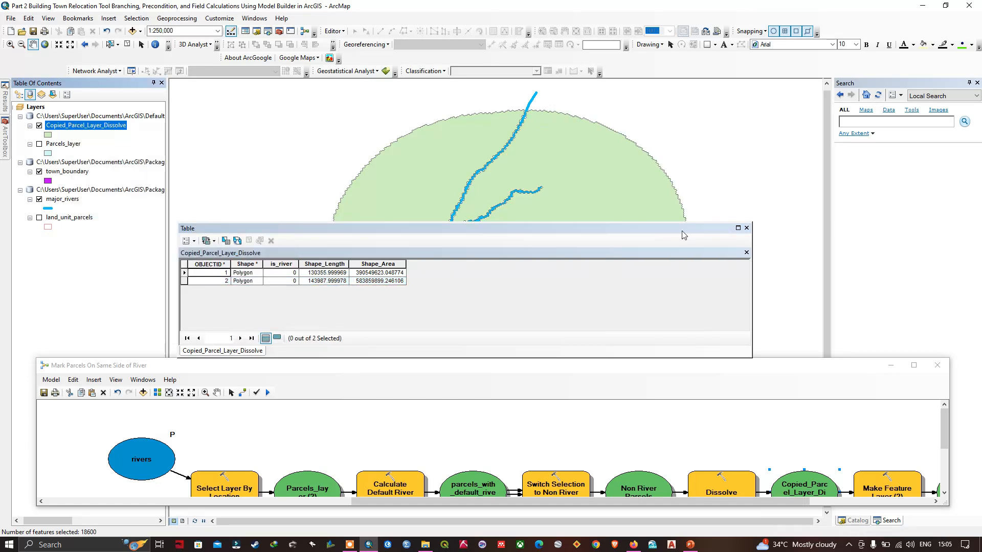
{"action": "left_click", "coordinate": [746, 228]}
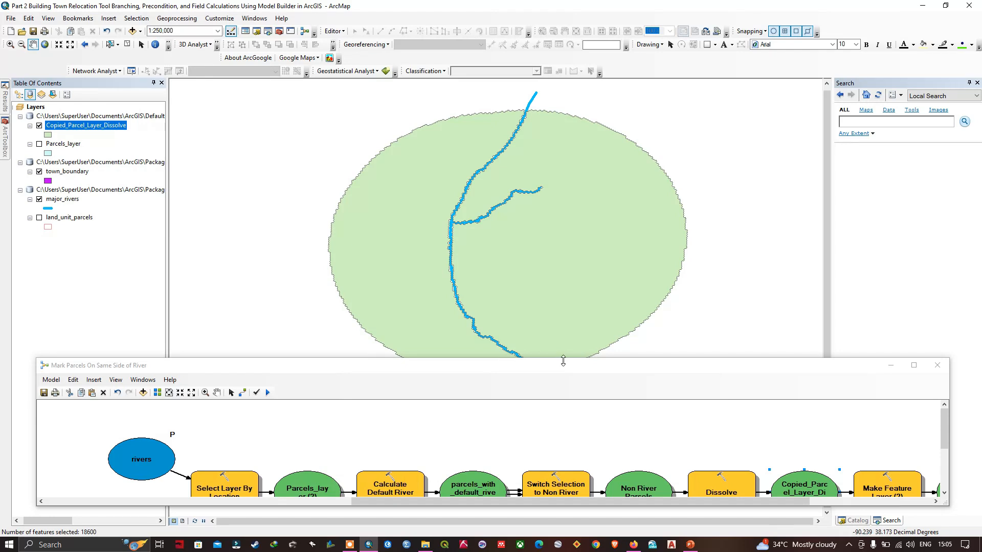
Step: Run only the Make Feature Layer (2) tool in the model and close its run report
{"action": "left_click_drag", "start_coordinate": [560, 358], "coordinate": [550, 247]}
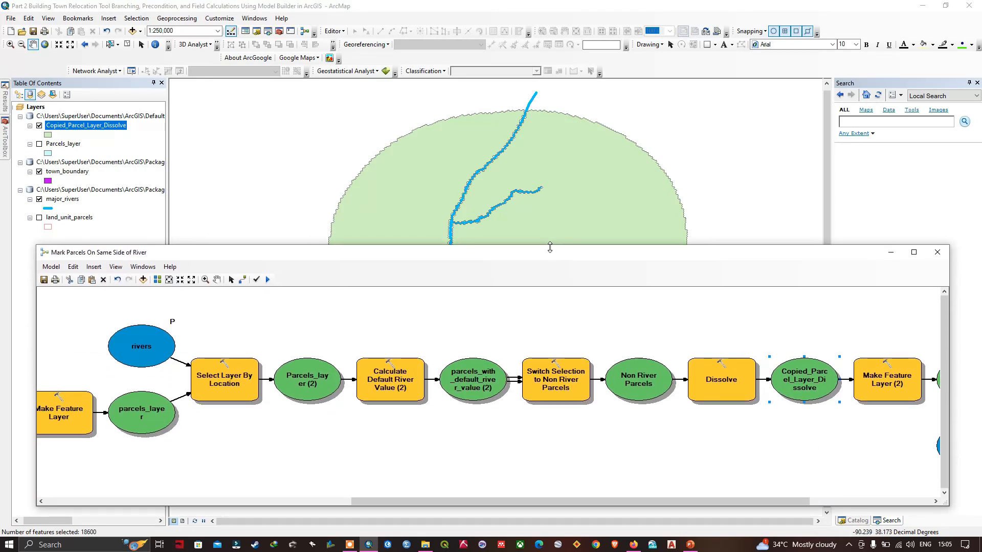
{"action": "scroll", "coordinate": [530, 346], "scroll_direction": "right", "scroll_amount": 5}
{"action": "right_click", "coordinate": [657, 378]}
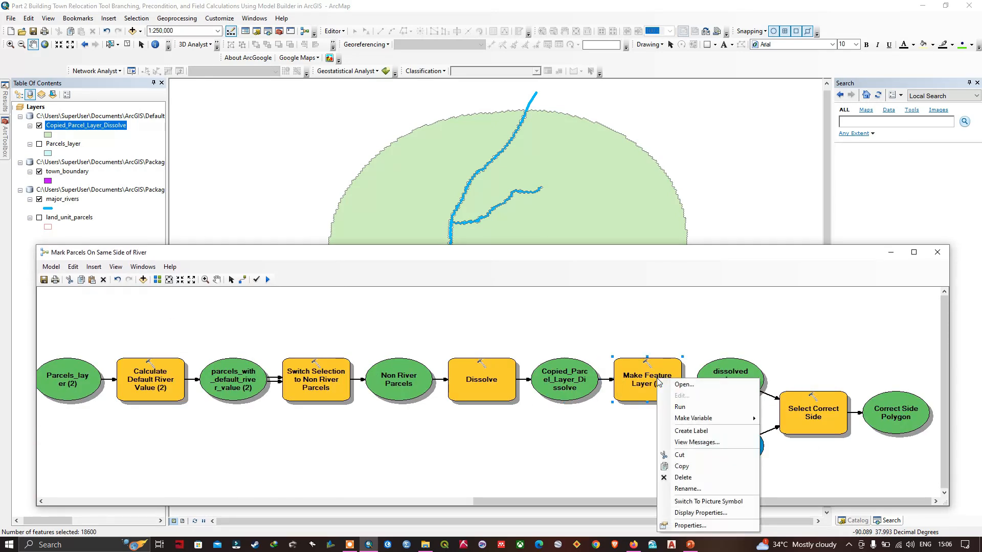
{"action": "left_click", "coordinate": [680, 407]}
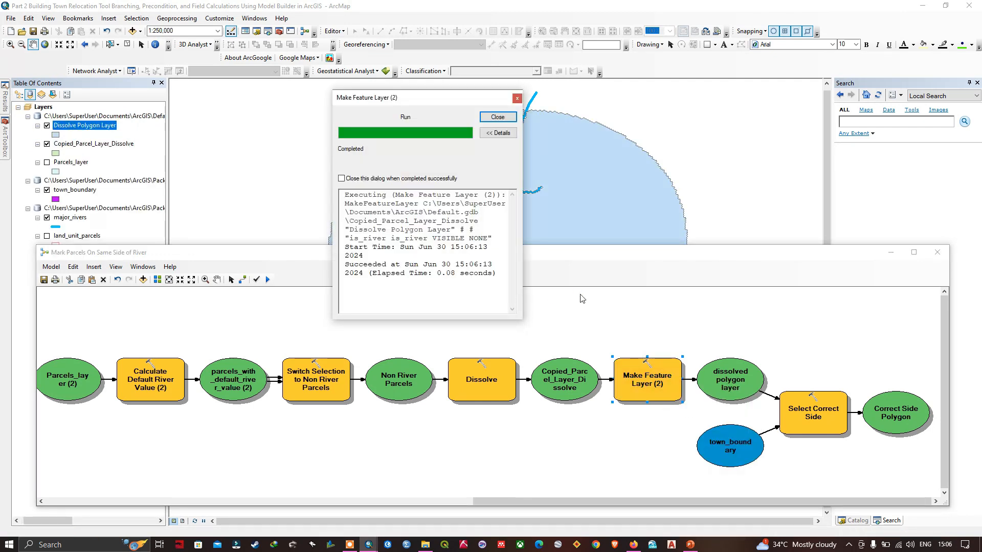
{"action": "left_click", "coordinate": [497, 116]}
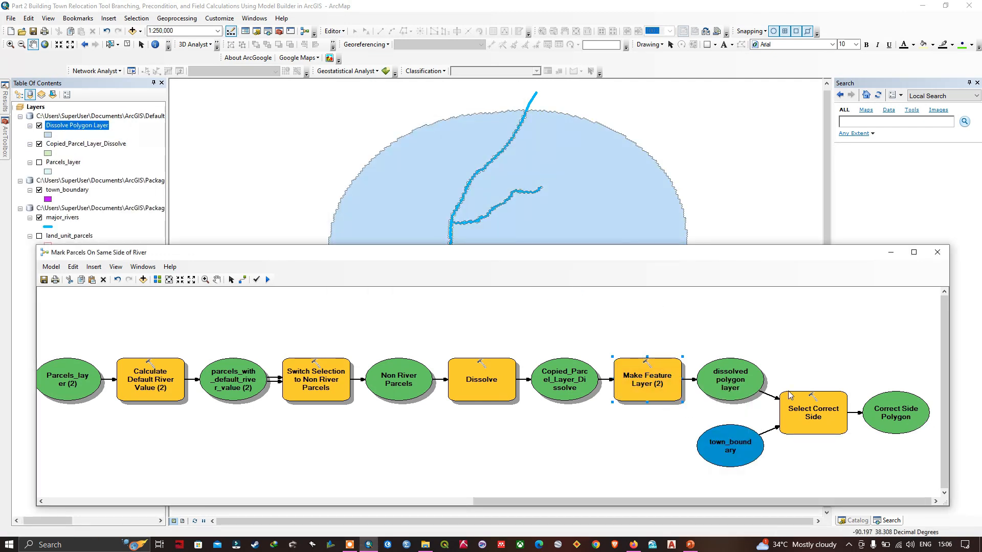
Step: Run only the Select Correct Side tool in the model and close its run report
{"action": "right_click", "coordinate": [814, 410]}
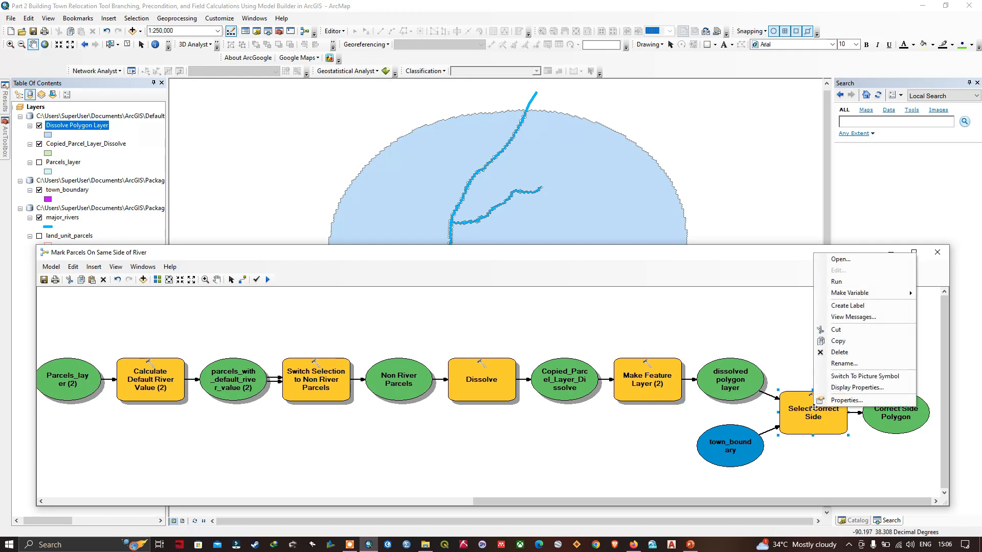
{"action": "left_click", "coordinate": [851, 282]}
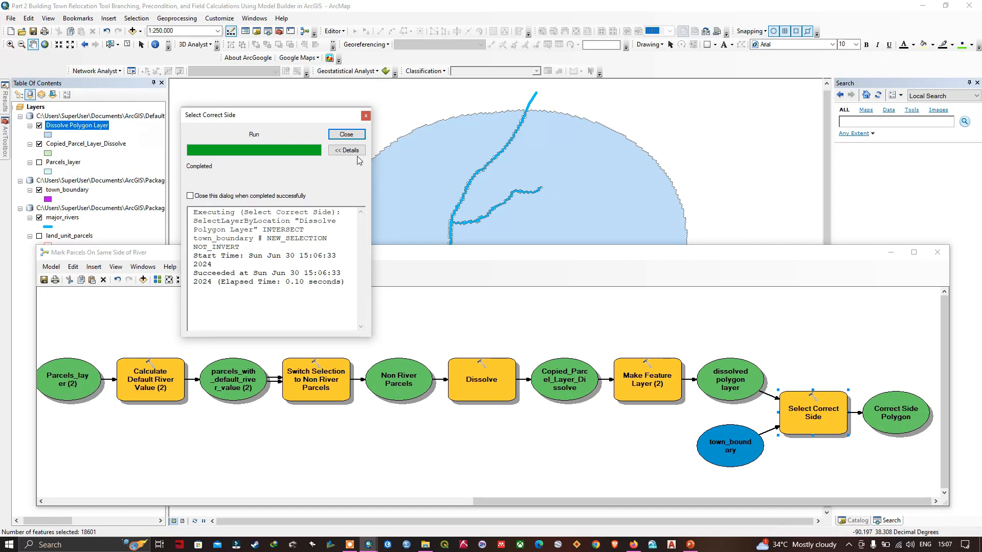
{"action": "left_click", "coordinate": [346, 134]}
Step: Refresh the dissolved polygon layer on the map by switching its Add To Display option off and on again
{"action": "left_click_drag", "start_coordinate": [559, 246], "coordinate": [573, 333]}
{"action": "left_click_drag", "start_coordinate": [943, 428], "coordinate": [947, 451]}
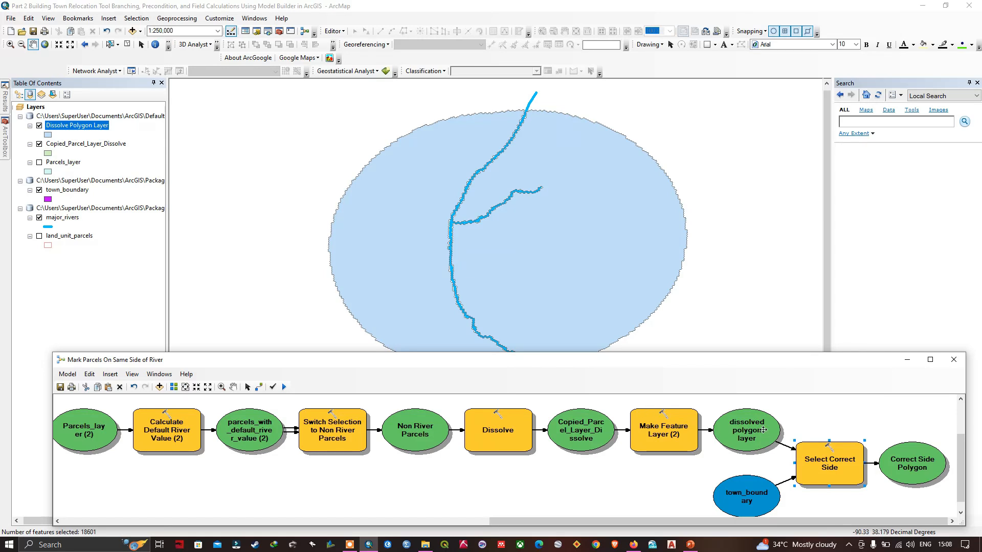
{"action": "right_click", "coordinate": [750, 428]}
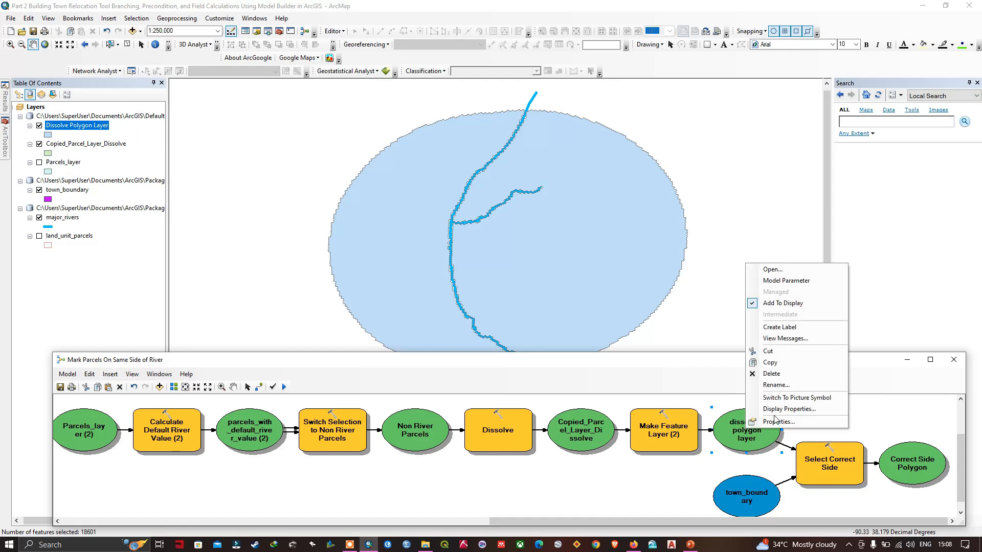
{"action": "left_click", "coordinate": [784, 307]}
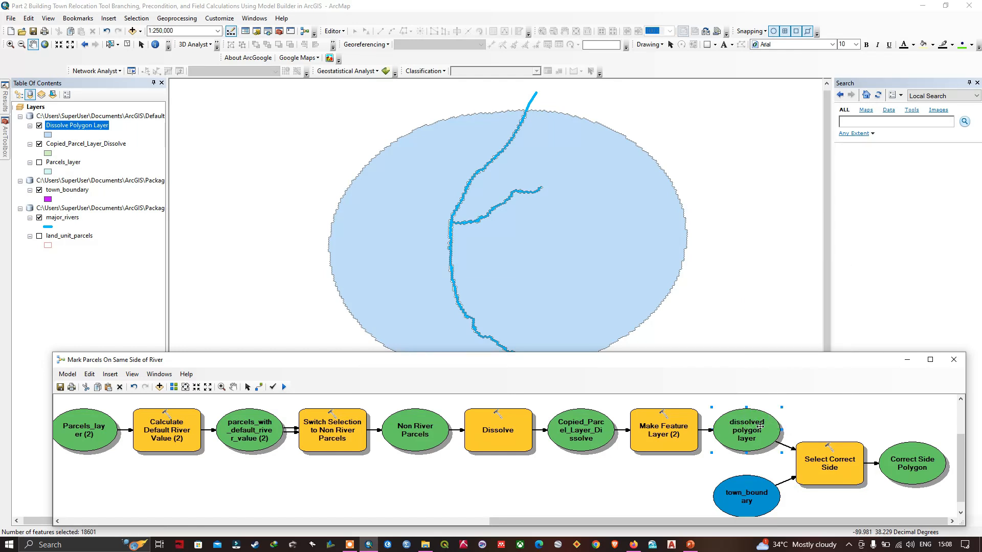
{"action": "right_click", "coordinate": [762, 425]}
{"action": "left_click", "coordinate": [787, 301]}
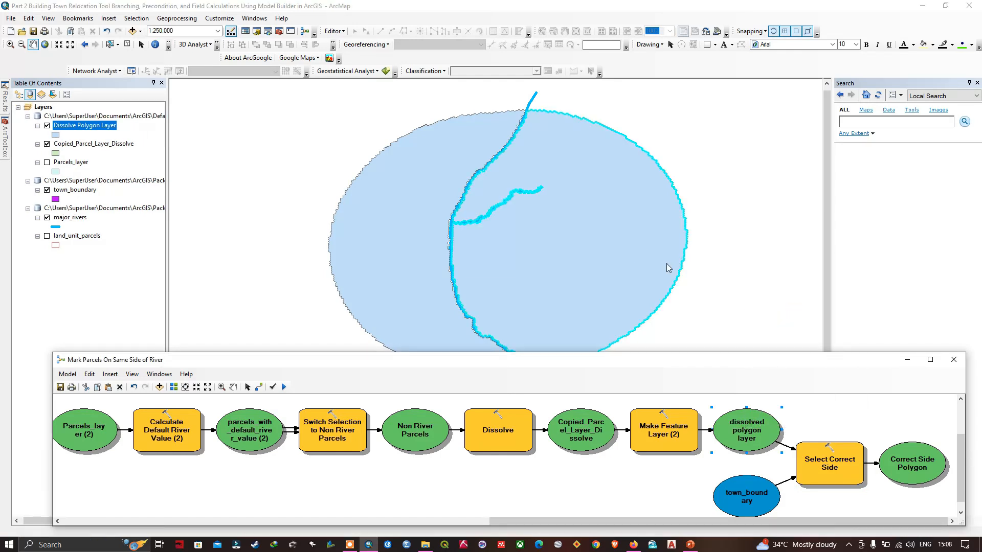